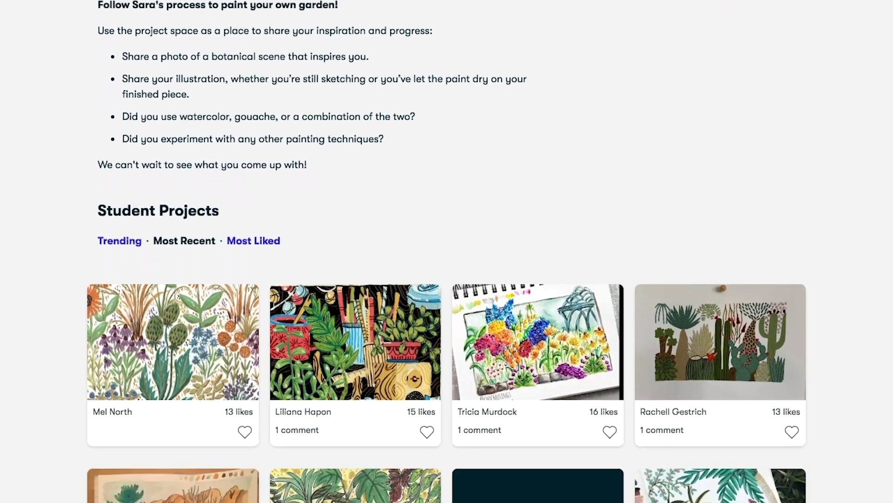
# Browse the Skillshare student projects and the recommended, staff-picked and interest-based classes.
pyautogui.scroll(-3, 447, 252)
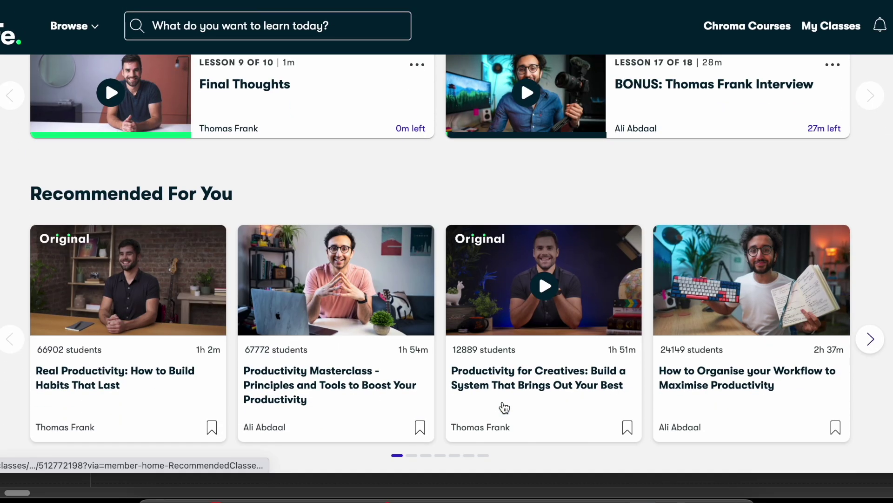
pyautogui.scroll(-7, 504, 408)
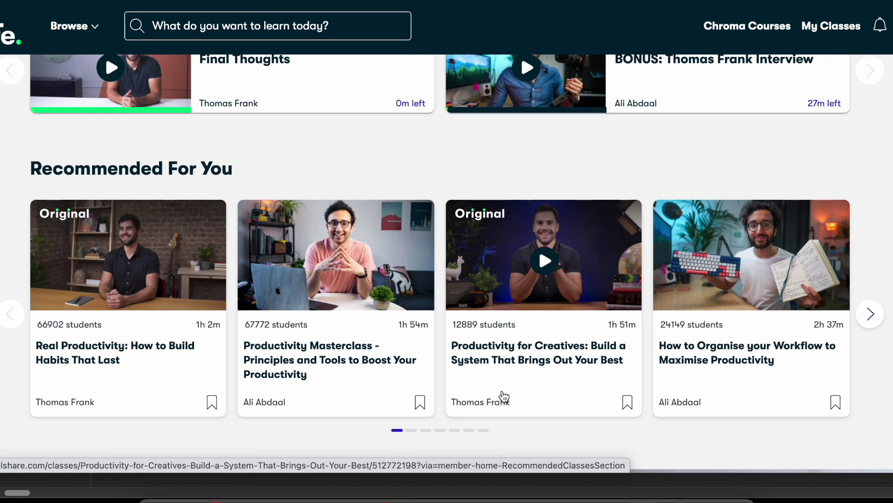
pyautogui.scroll(-10, 502, 379)
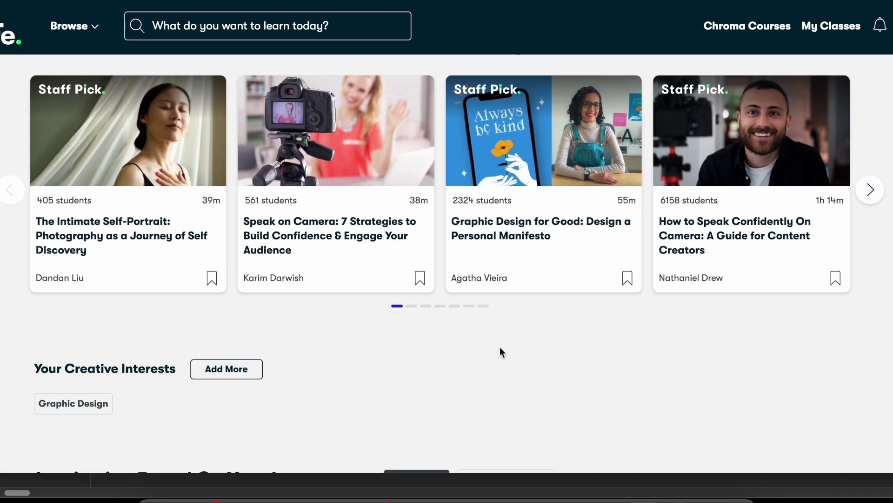
pyautogui.scroll(-7, 500, 347)
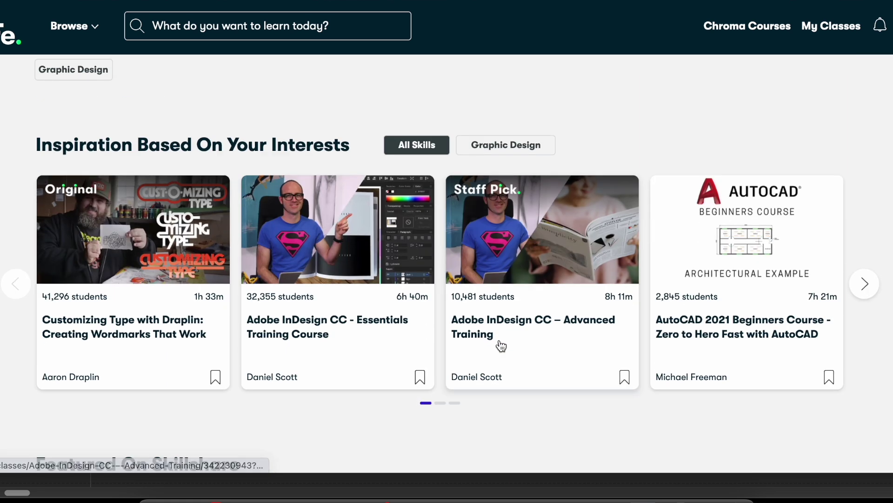
pyautogui.scroll(-4, 501, 339)
pyautogui.scroll(-3, 499, 333)
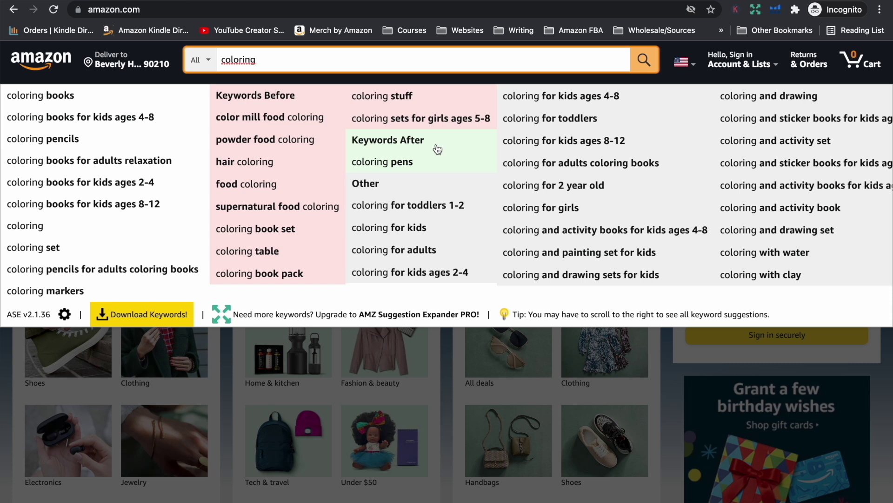
# Re-enter "coloring" as the Amazon search term to bring up the expanded keyword suggestions.
pyautogui.doubleClick(265, 59)
pyautogui.press('BackSpace')
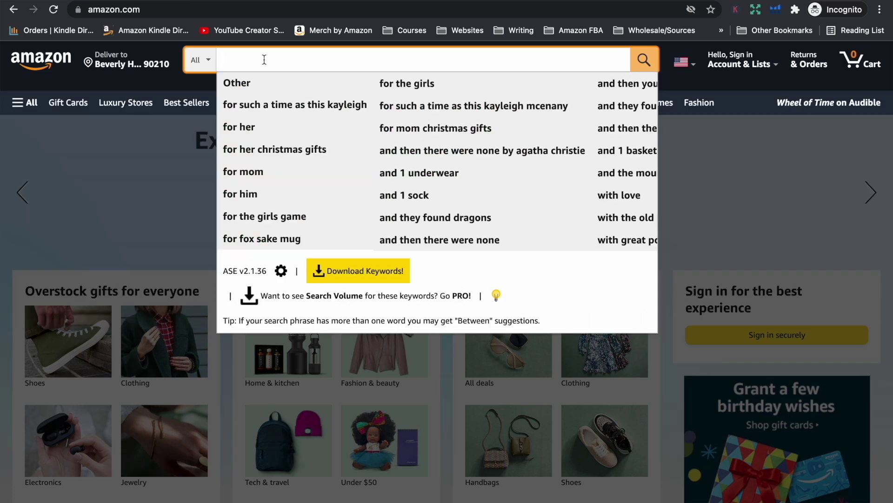
pyautogui.write('co')
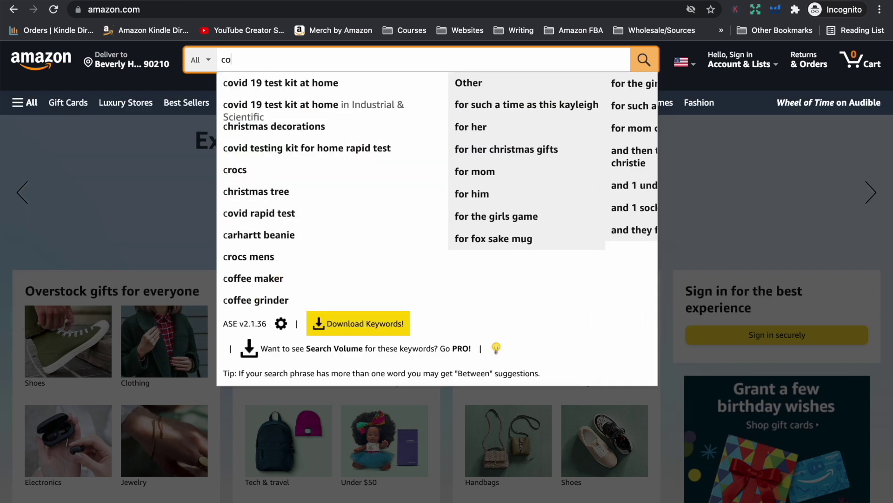
pyautogui.write('loring')
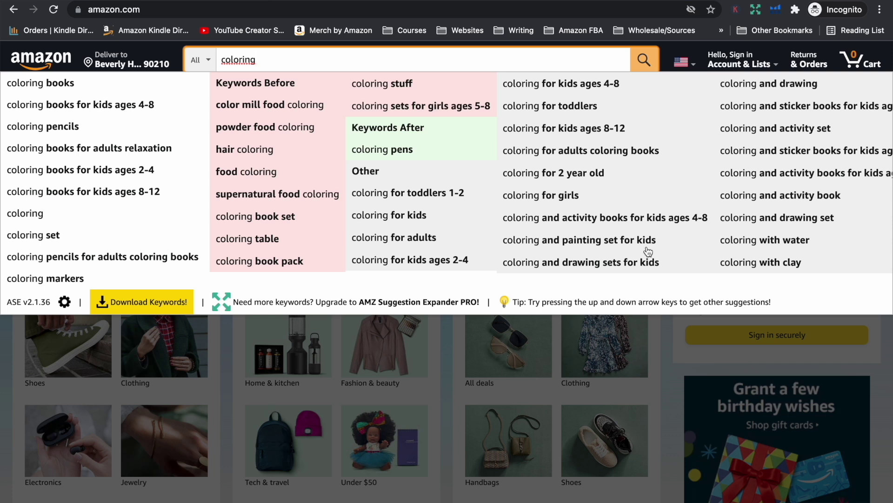
# Replace the search term with "flower coloring book" and search Amazon for it.
pyautogui.press('BackSpace')
pyautogui.press('BackSpace')
pyautogui.press('BackSpace')
pyautogui.press('BackSpace')
pyautogui.press('BackSpace')
pyautogui.press('BackSpace')
pyautogui.press('BackSpace')
pyautogui.press('BackSpace')
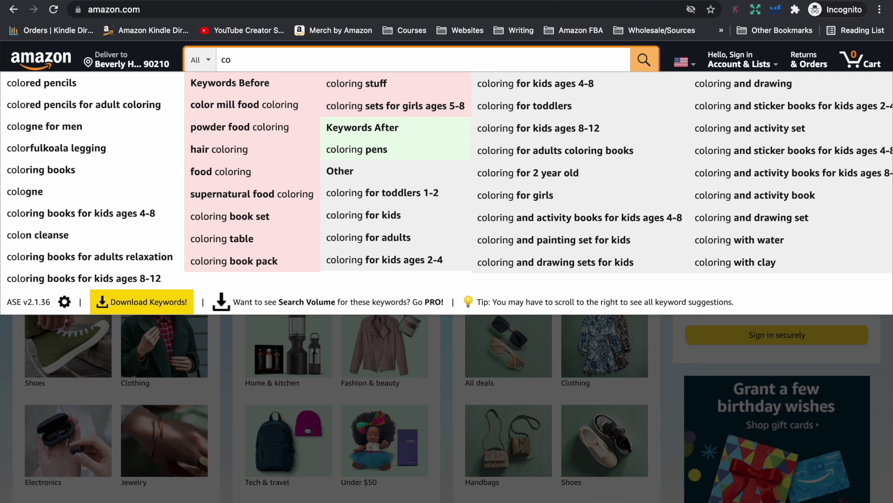
pyautogui.write('flower colo')
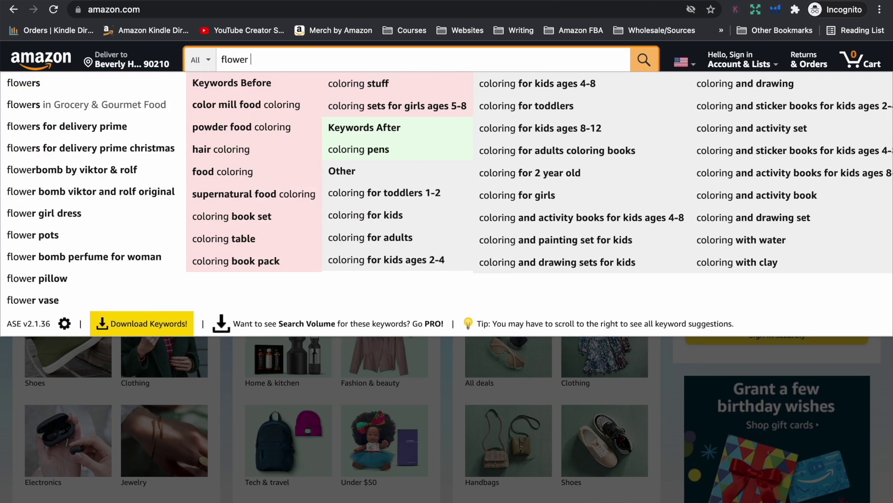
pyautogui.write('ring book')
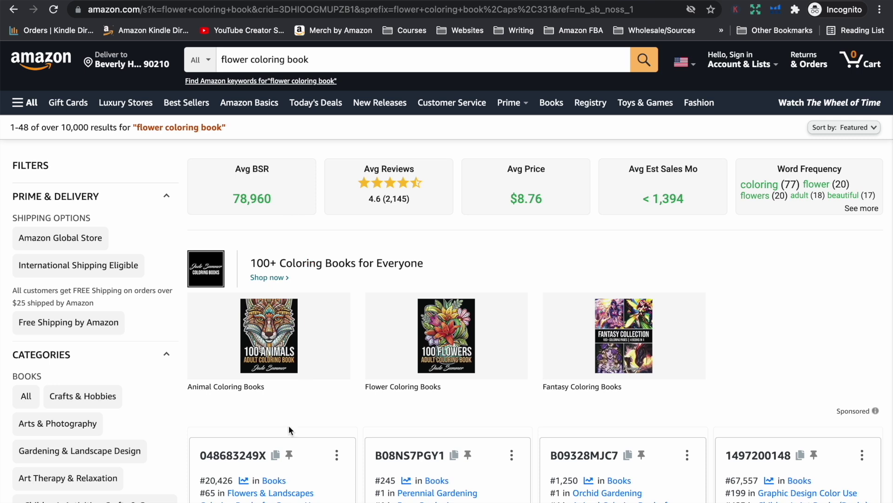
# Open the Creative Haven Stunning Succulents Coloring Book listing, examine its product details and related products, and close it.
pyautogui.scroll(-4, 289, 426)
pyautogui.scroll(-2, 288, 426)
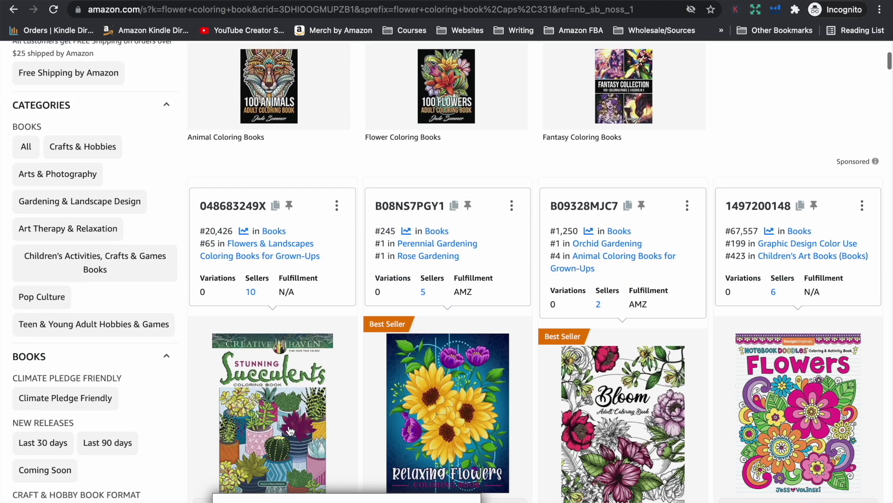
pyautogui.click(250, 1)
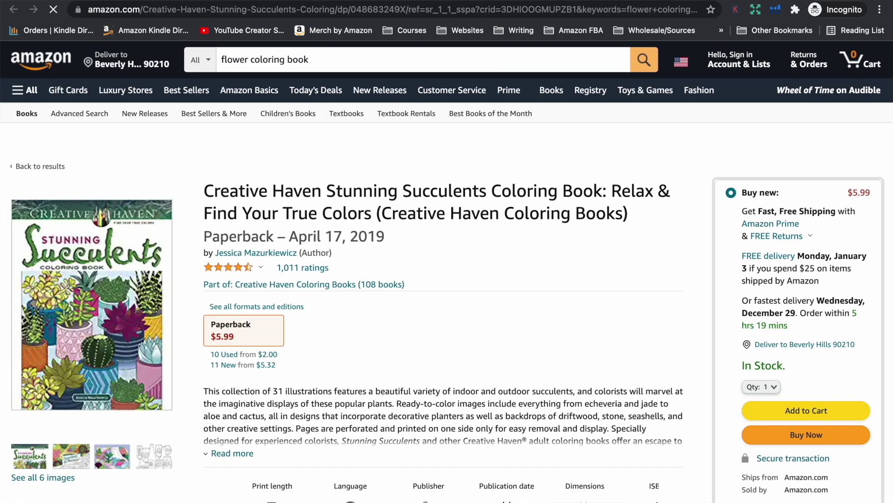
pyautogui.scroll(-15, 274, 143)
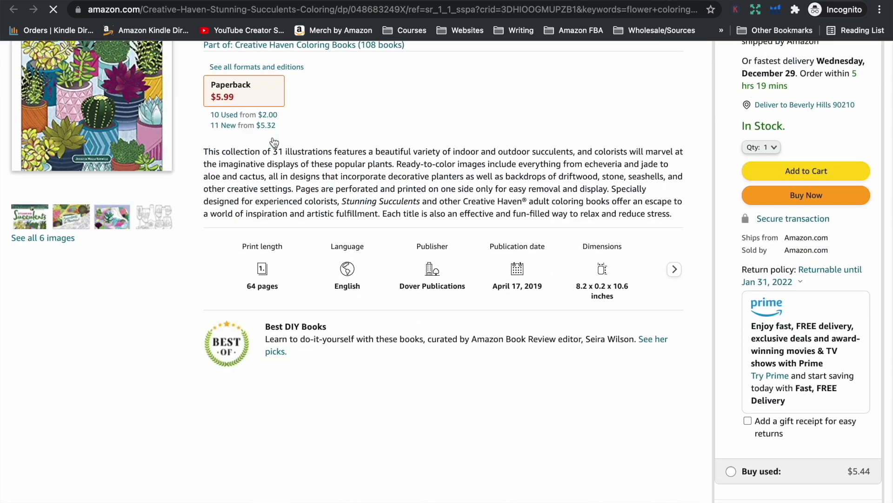
pyautogui.scroll(-20, 275, 142)
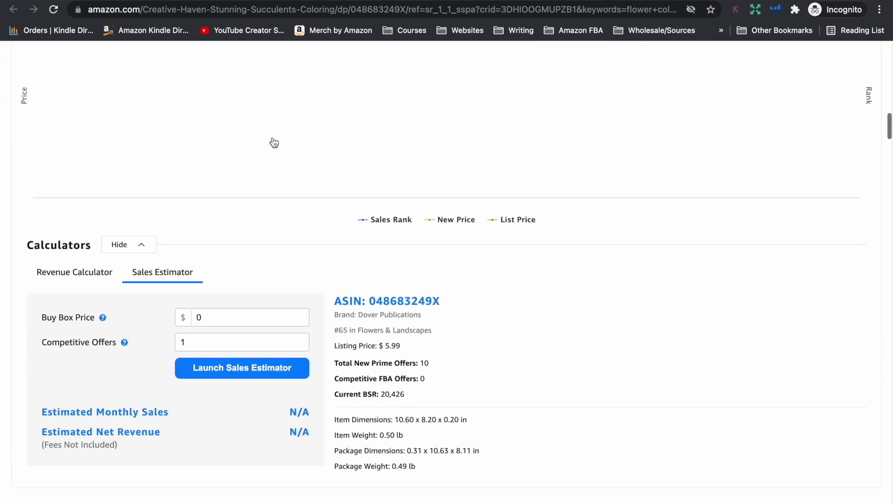
pyautogui.scroll(-5, 274, 142)
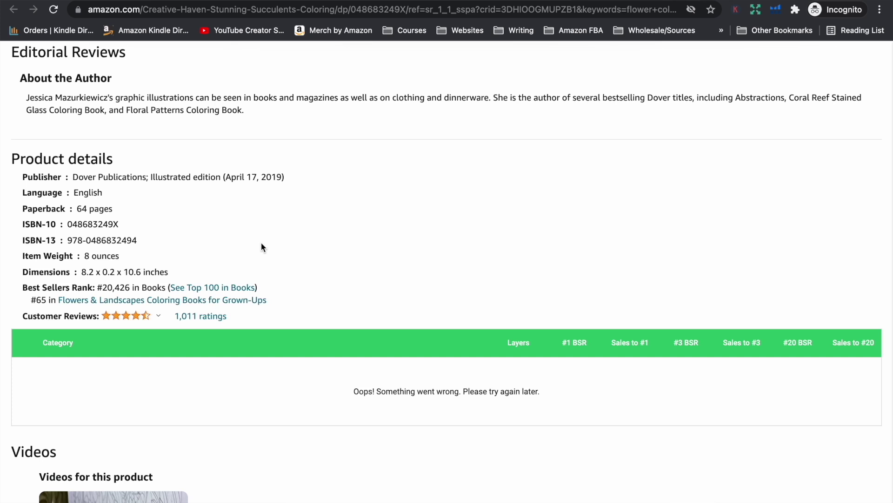
pyautogui.scroll(-10, 261, 242)
pyautogui.scroll(1, 261, 242)
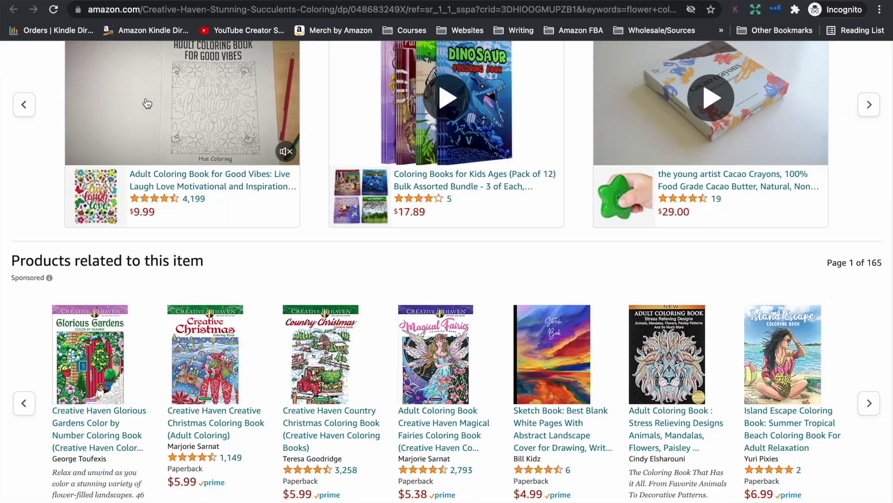
pyautogui.hotkey('ctrl', 'w')
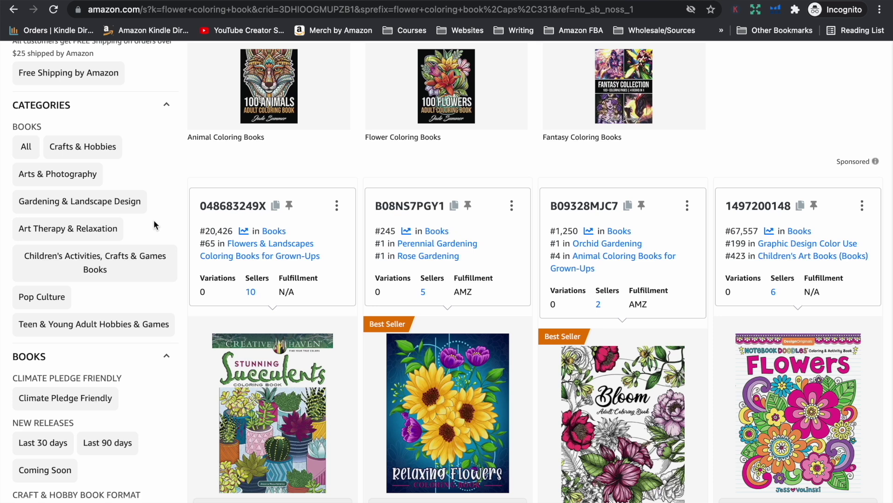
# Examine the average statistics of the flower coloring book results and each book's sales rank, daily sales, royalties and Keepa history.
pyautogui.scroll(5, 235, 199)
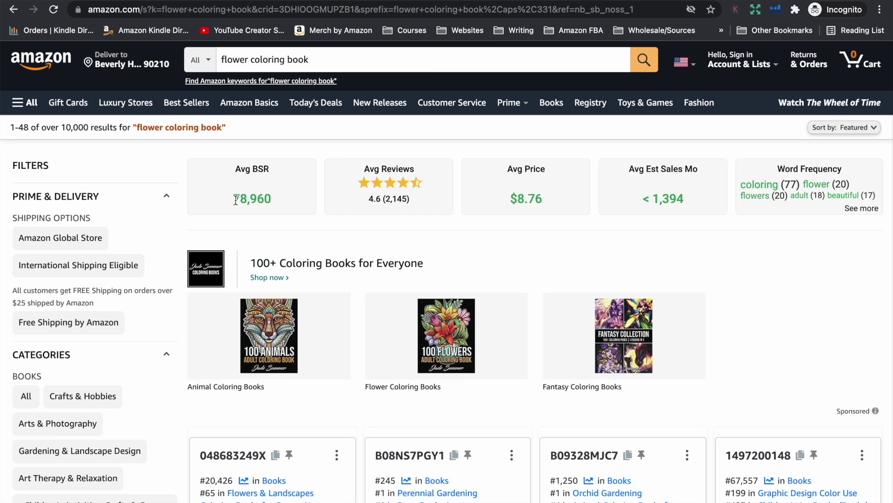
pyautogui.scroll(-10, 235, 200)
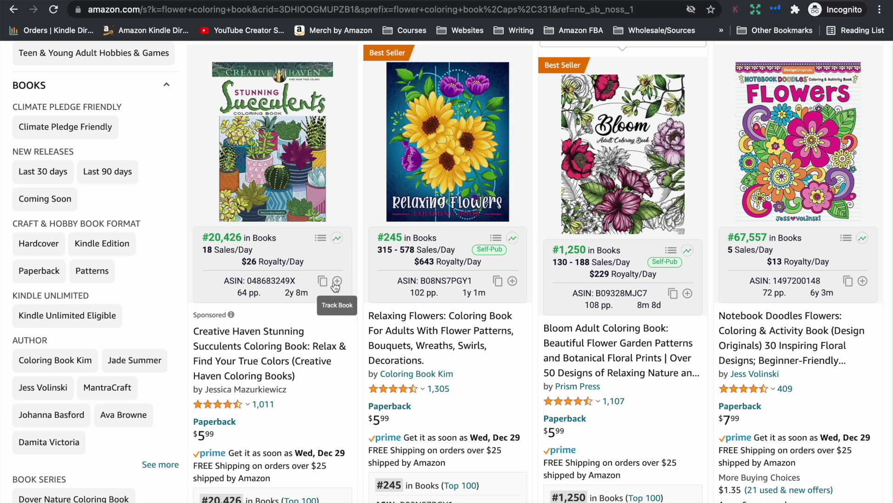
pyautogui.scroll(1, 331, 260)
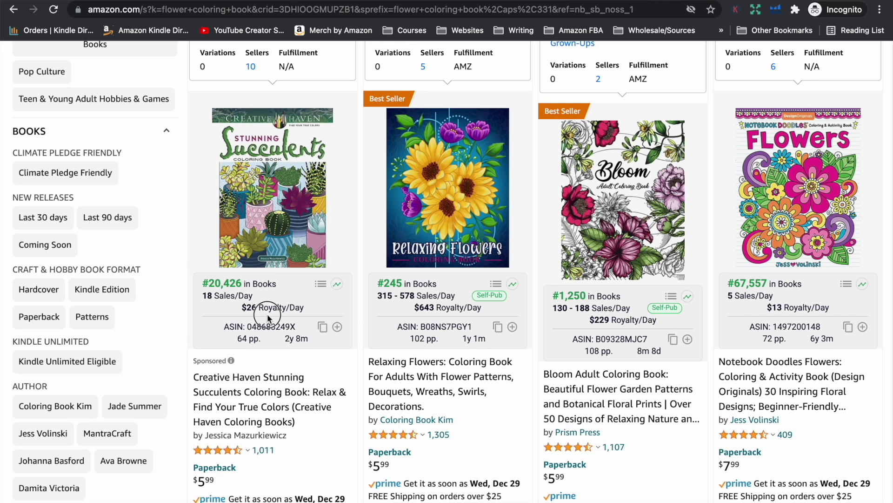
pyautogui.scroll(-6, 314, 354)
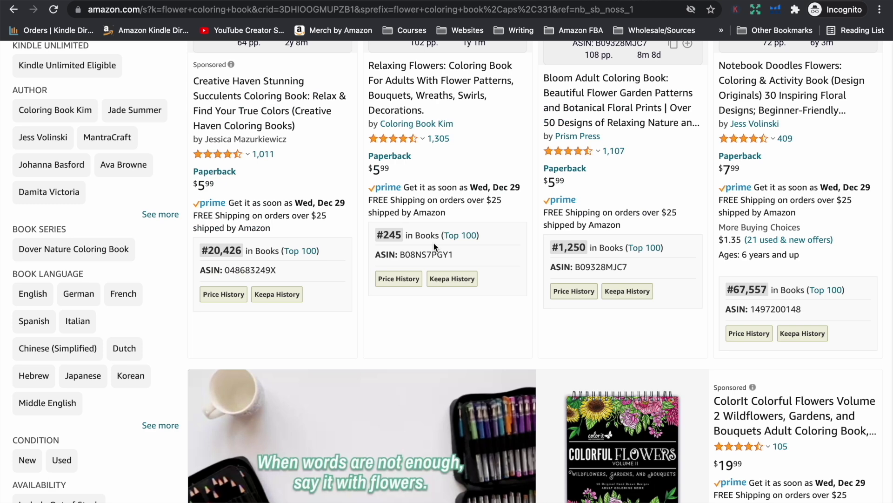
pyautogui.scroll(-10, 622, 201)
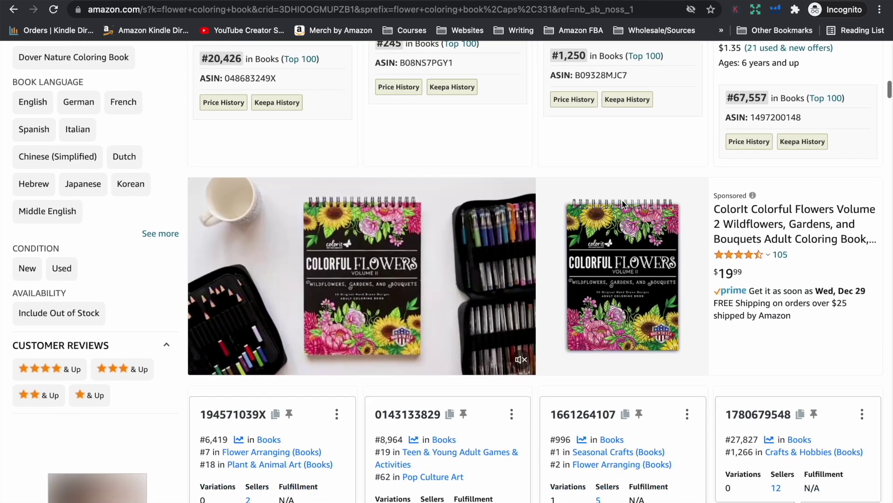
pyautogui.scroll(-10, 622, 201)
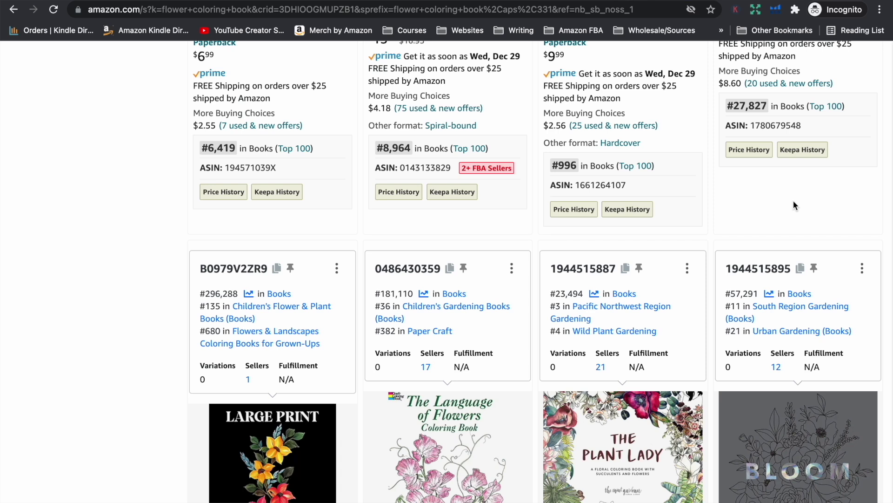
pyautogui.scroll(-4, 794, 200)
pyautogui.scroll(6, 793, 200)
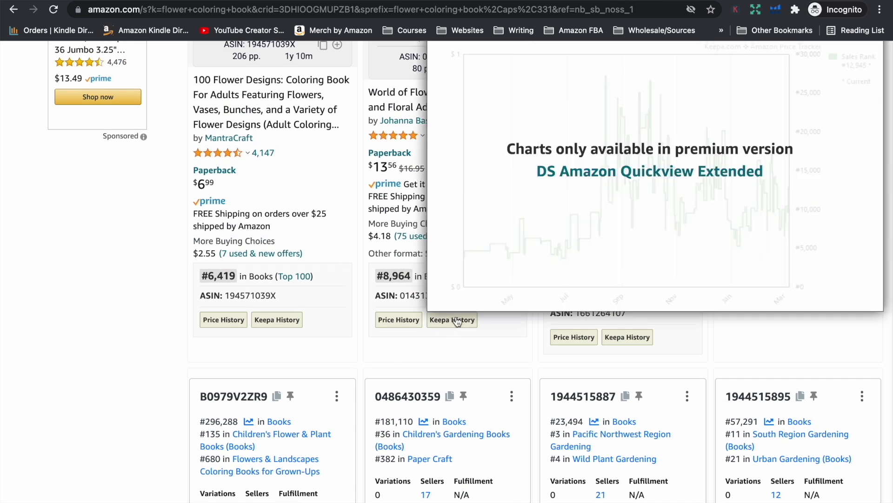
pyautogui.scroll(2, 455, 319)
pyautogui.moveTo(431, 372)
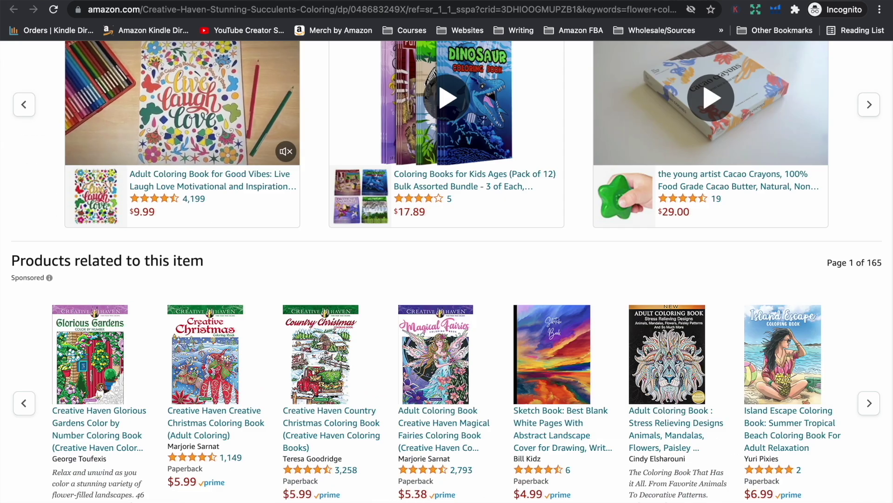
# Examine the 30-day sales rank and price chart and the sales estimator on the Stunning Succulents listing.
pyautogui.scroll(20, 213, 124)
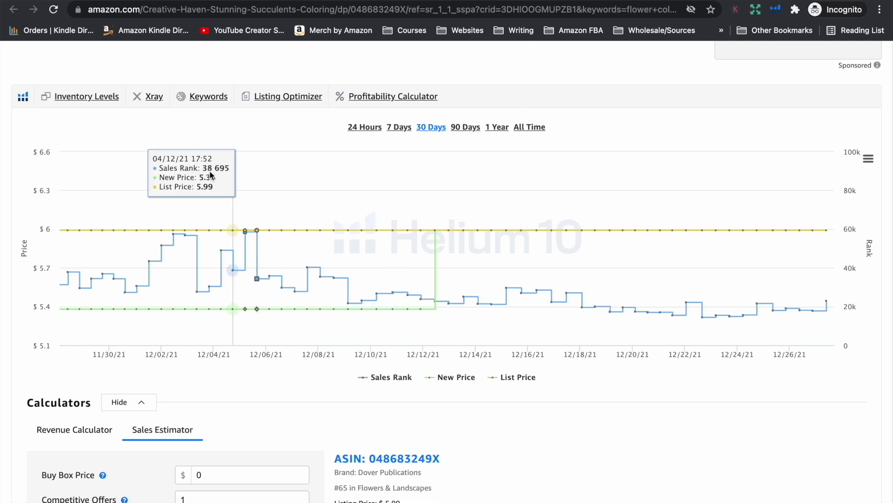
pyautogui.scroll(-5, 100, 261)
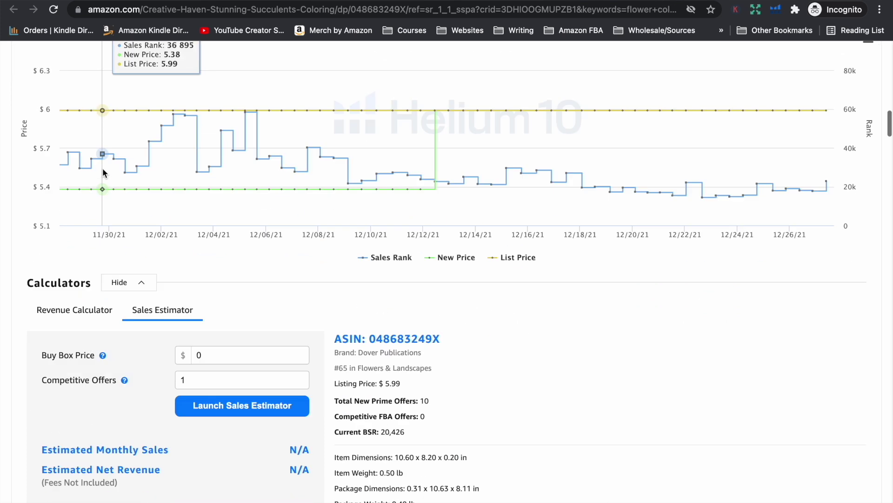
pyautogui.scroll(8, 104, 172)
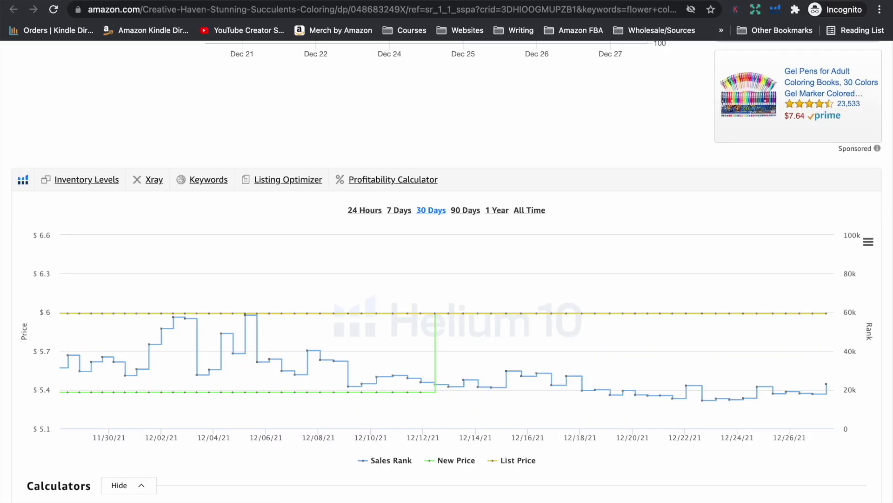
# Switch to the Helium 10 pricing page and compare the plans' product research and keyword research limits.
pyautogui.click(354, 498)
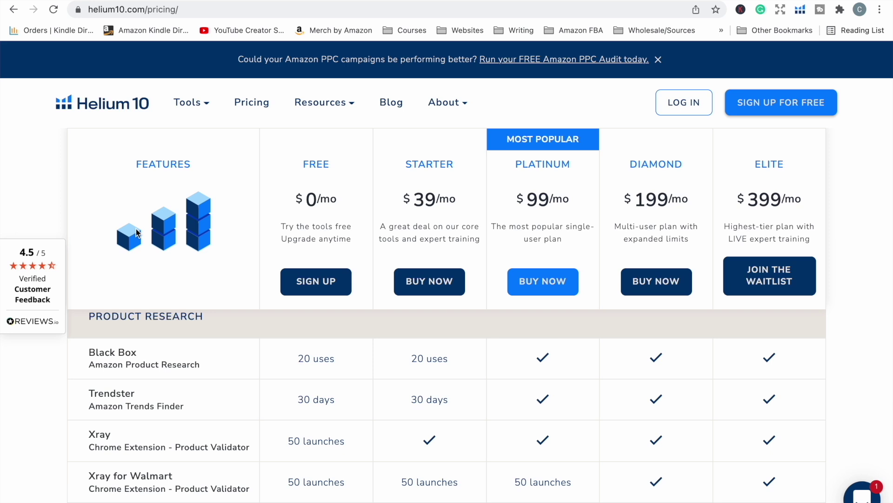
pyautogui.scroll(-2, 178, 332)
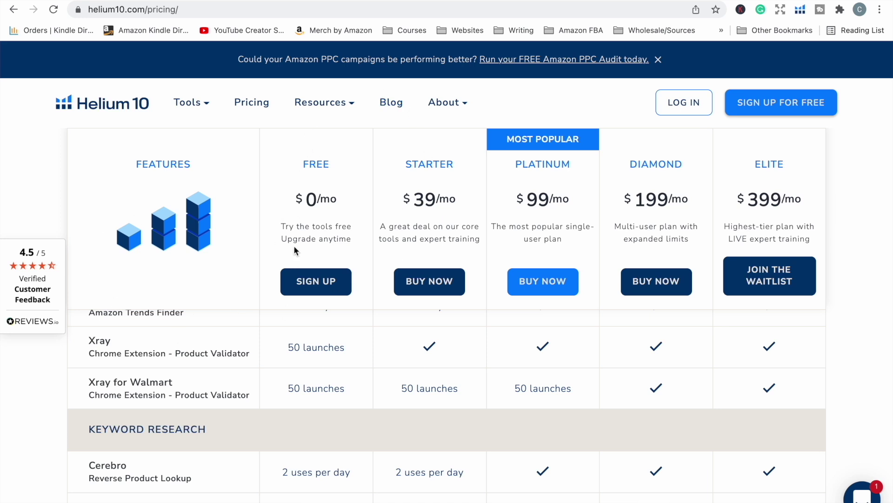
pyautogui.scroll(-2, 327, 344)
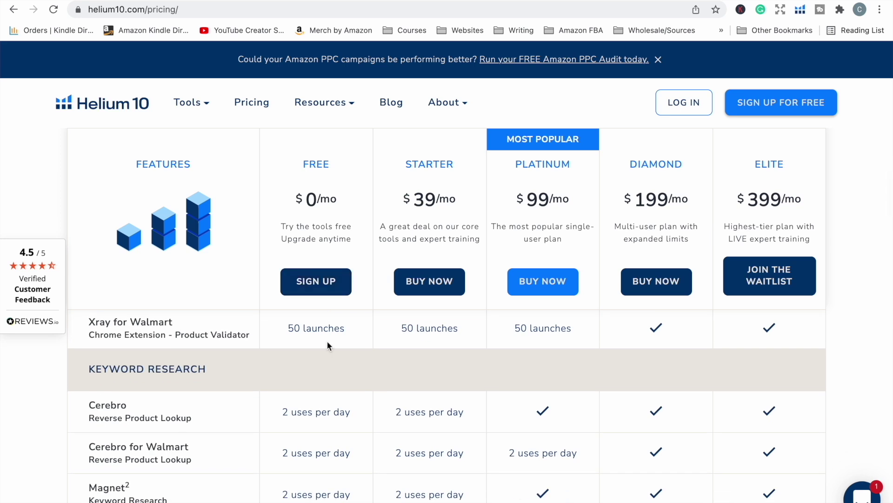
pyautogui.scroll(2, 327, 345)
pyautogui.scroll(2, 328, 344)
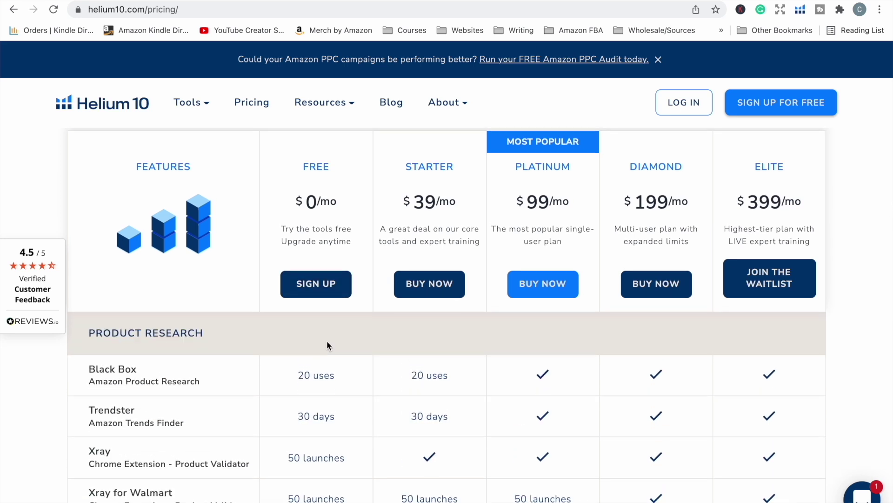
pyautogui.scroll(-2, 327, 345)
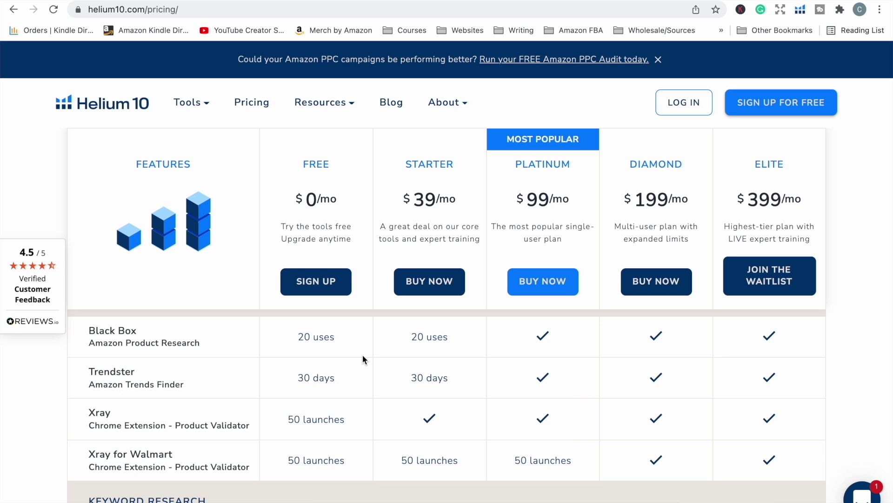
pyautogui.scroll(-3, 209, 361)
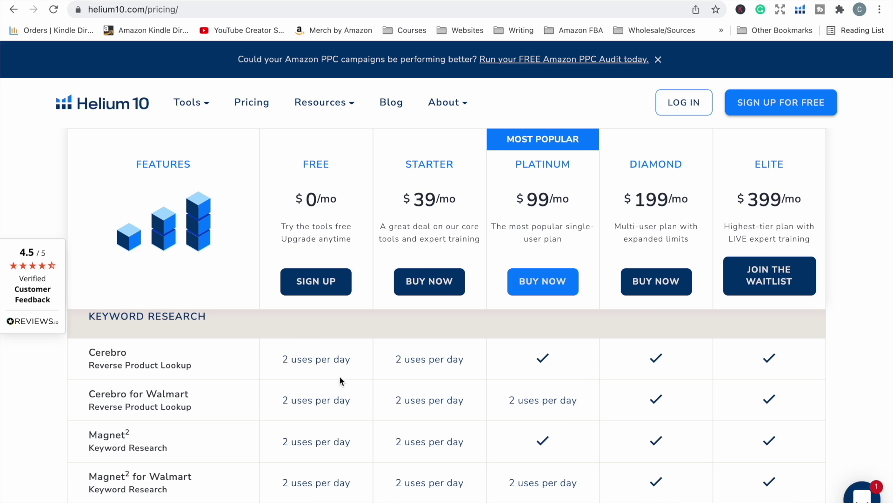
# Compare the Helium 10 plans' listing optimization, operations, analytics and marketing features, including their usage limits.
pyautogui.scroll(-5, 340, 380)
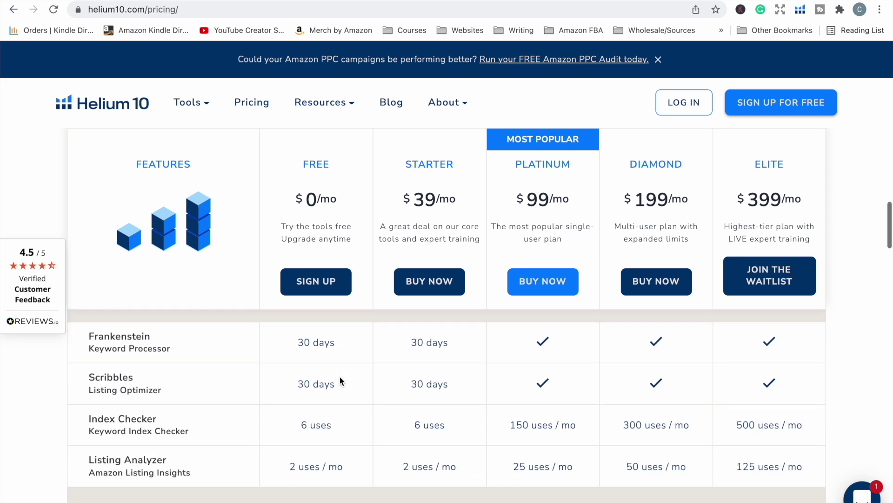
pyautogui.scroll(-1, 339, 377)
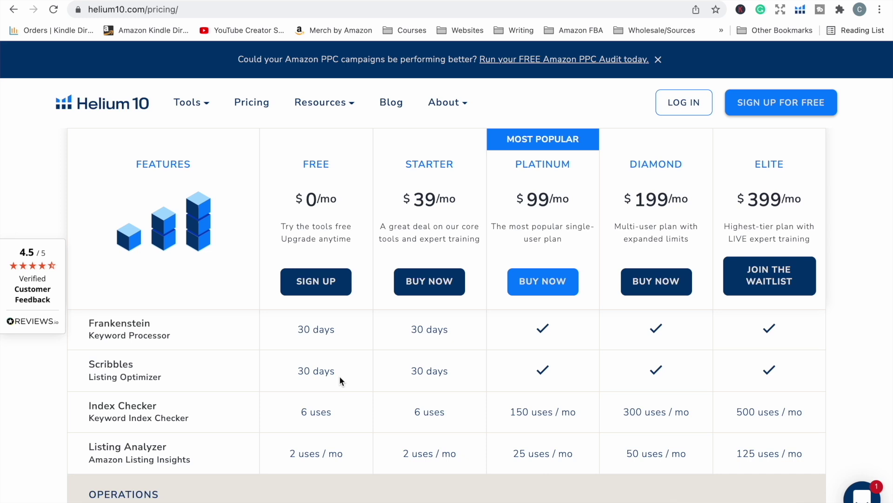
pyautogui.scroll(-1, 339, 375)
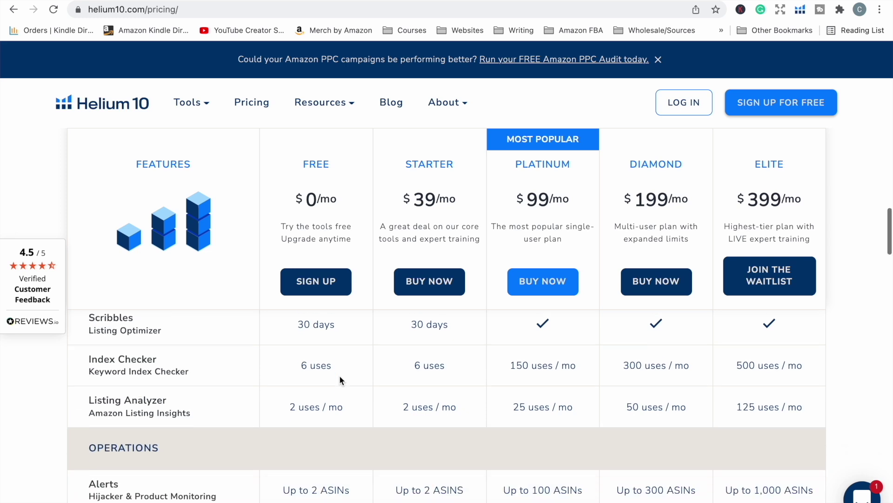
pyautogui.scroll(2, 340, 375)
pyautogui.scroll(-5, 339, 375)
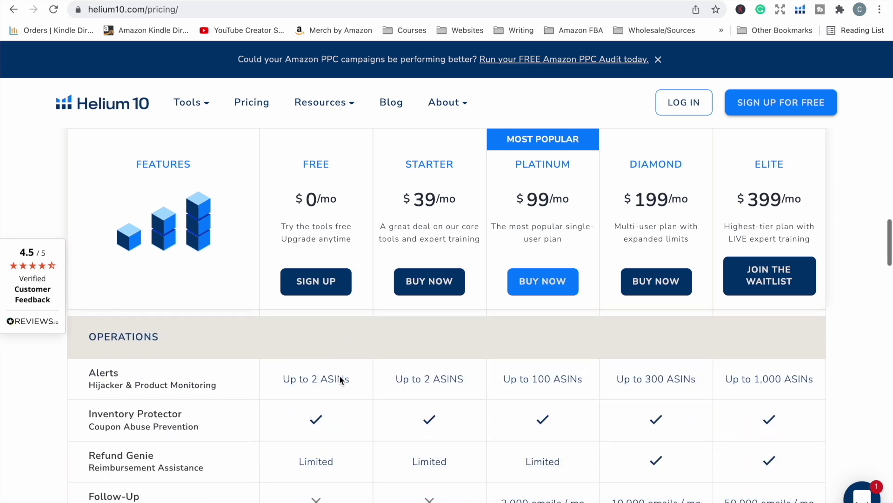
pyautogui.scroll(-6, 339, 362)
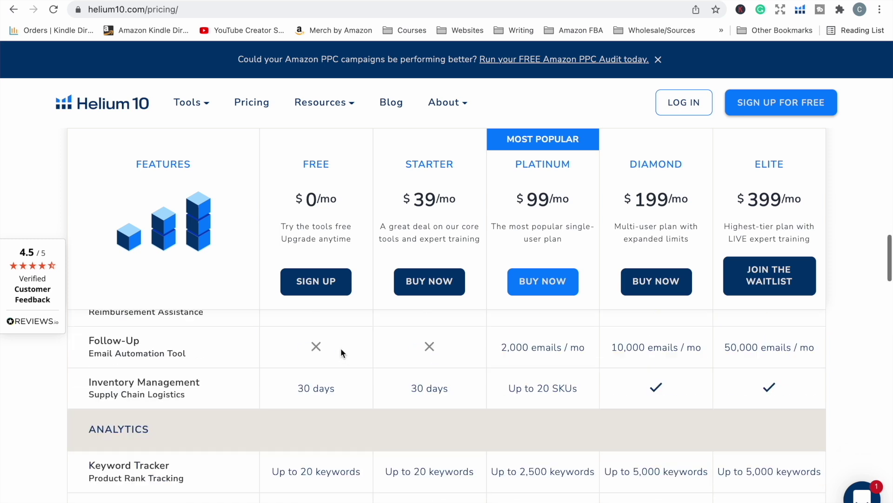
pyautogui.scroll(9, 340, 342)
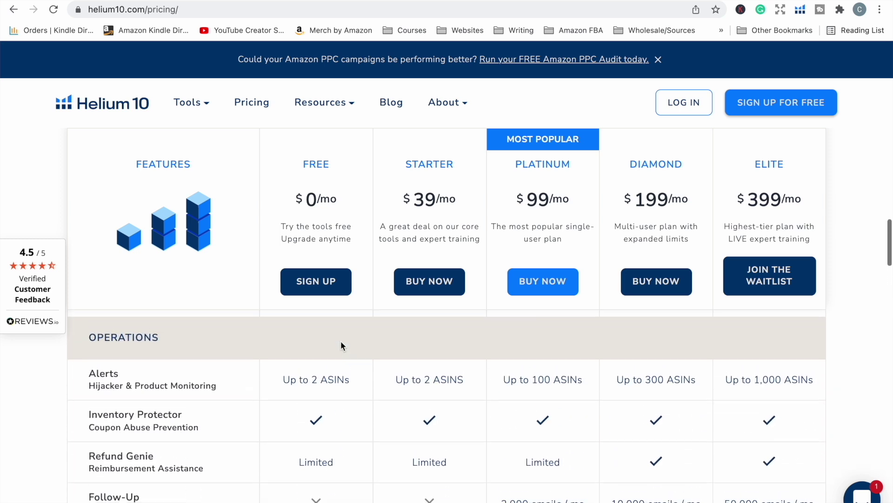
pyautogui.scroll(-6, 341, 343)
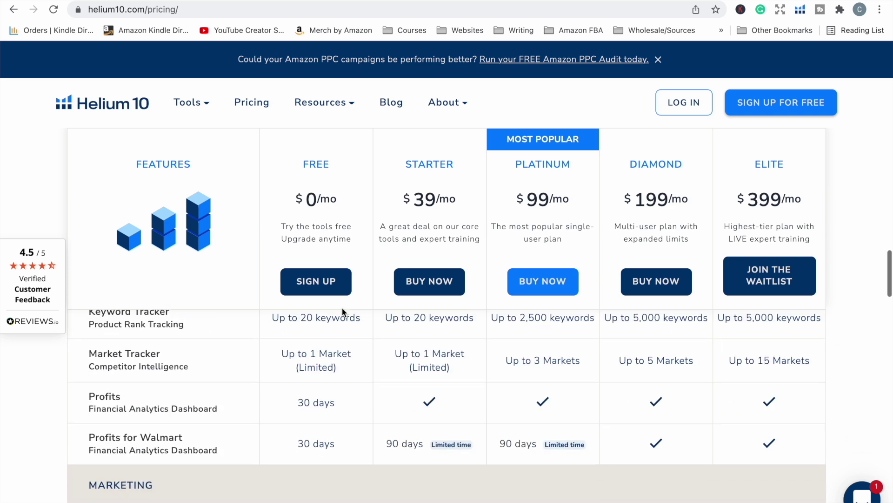
pyautogui.scroll(-1, 343, 373)
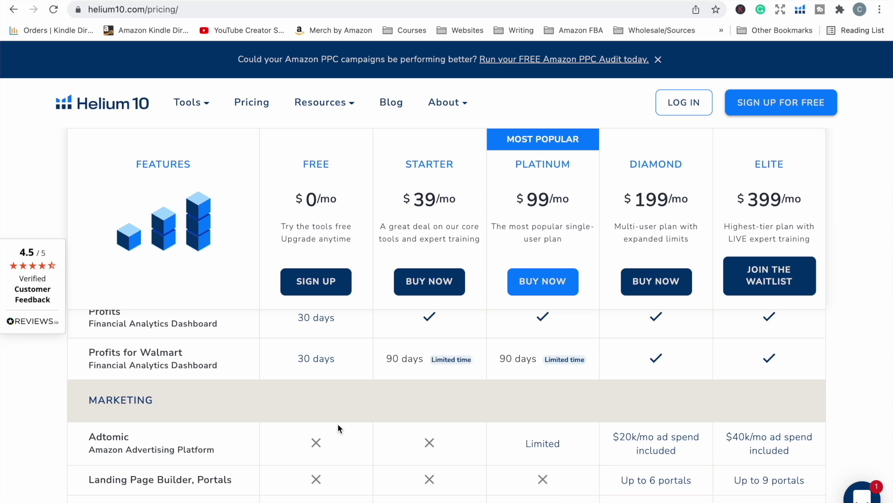
pyautogui.scroll(-2, 337, 423)
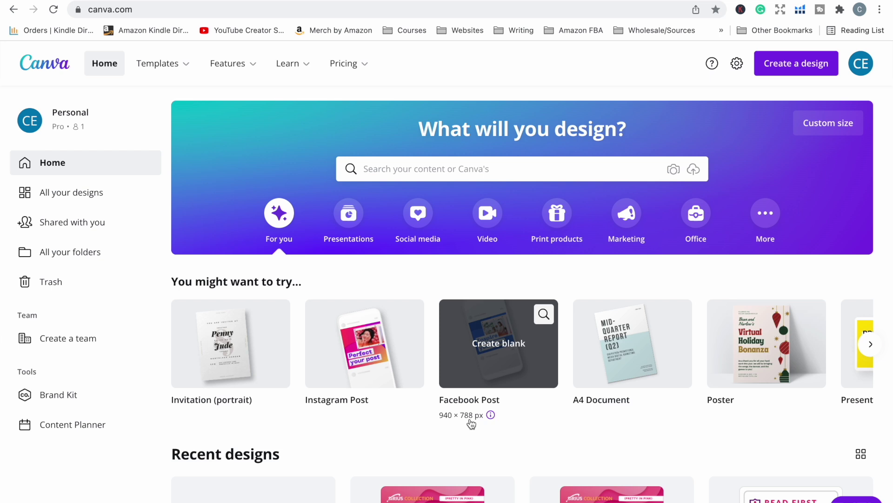
# Switch to the Canva home page and look through the suggested formats and recent designs.
pyautogui.scroll(-2, 472, 423)
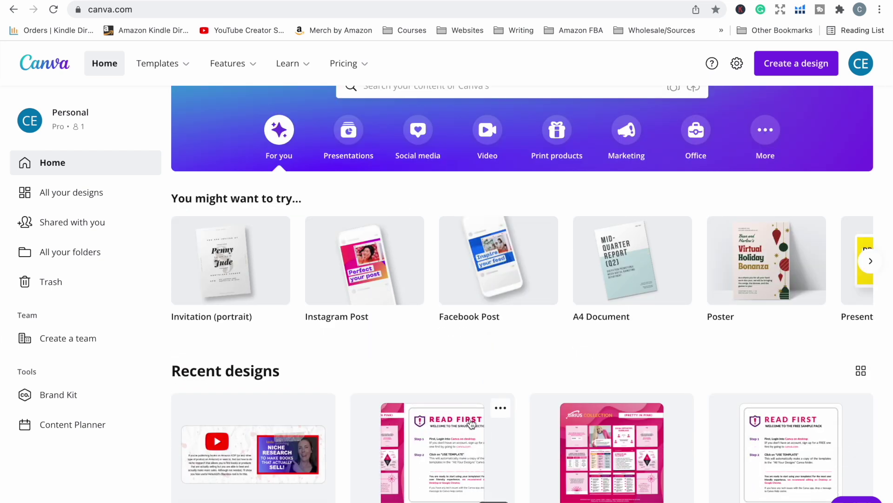
pyautogui.scroll(1, 471, 424)
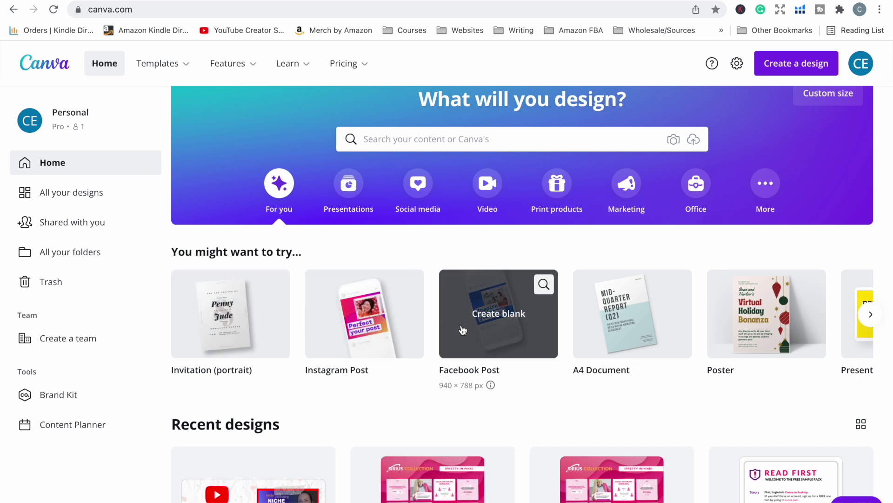
pyautogui.scroll(-5, 342, 365)
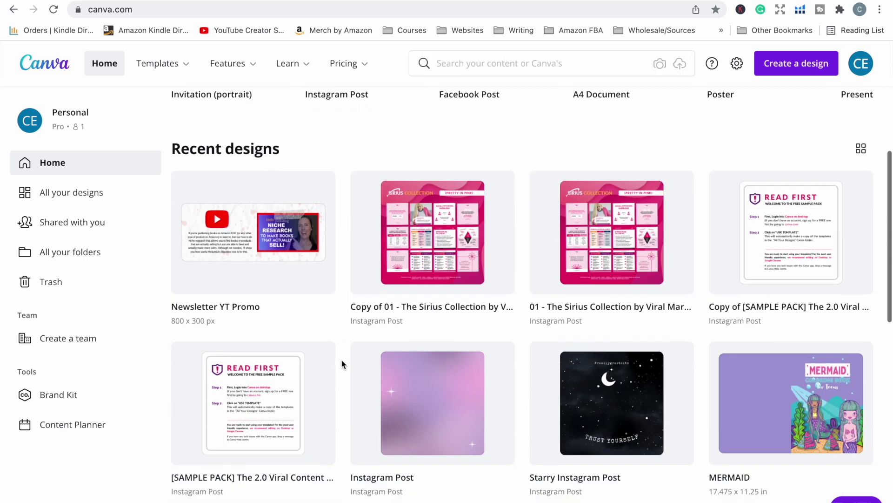
pyautogui.scroll(-3, 341, 360)
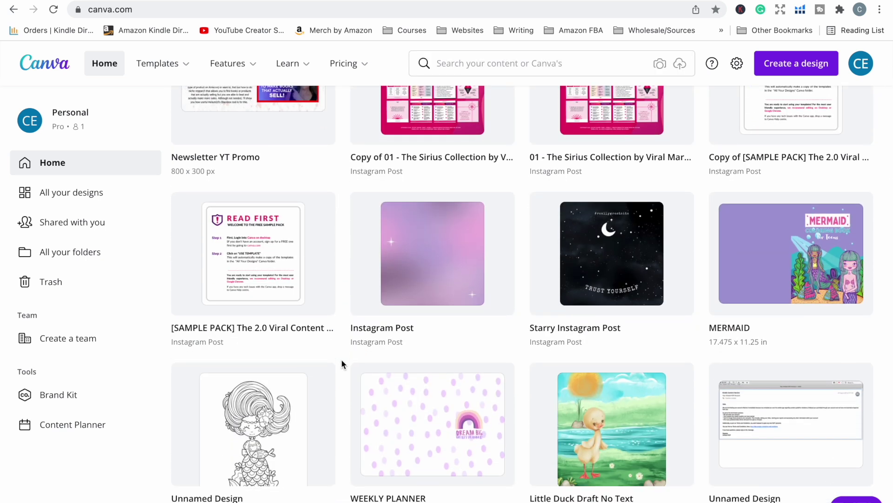
pyautogui.scroll(4, 342, 363)
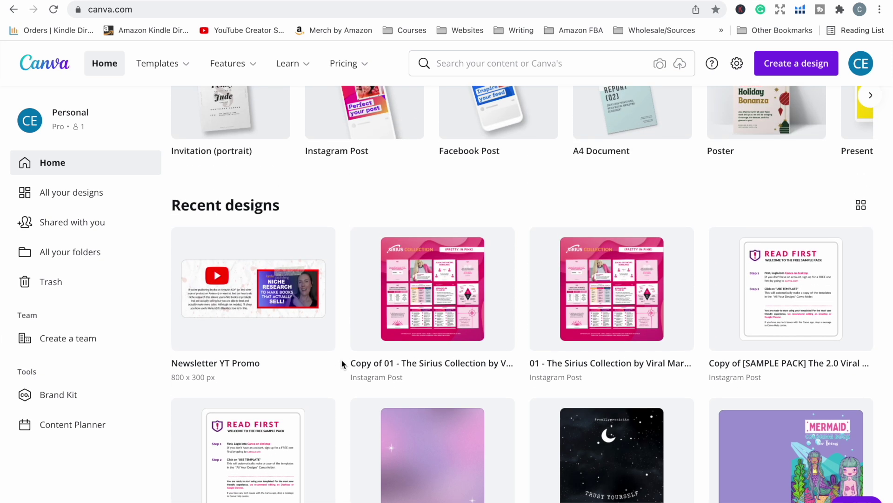
pyautogui.scroll(5, 343, 364)
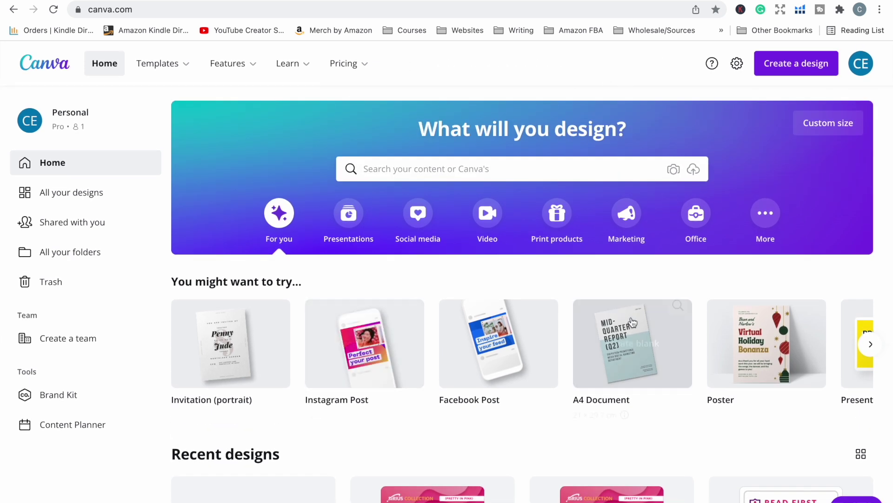
# Start a new custom-size design, enter 6 by 9 and change the unit to inches.
pyautogui.moveTo(836, 3)
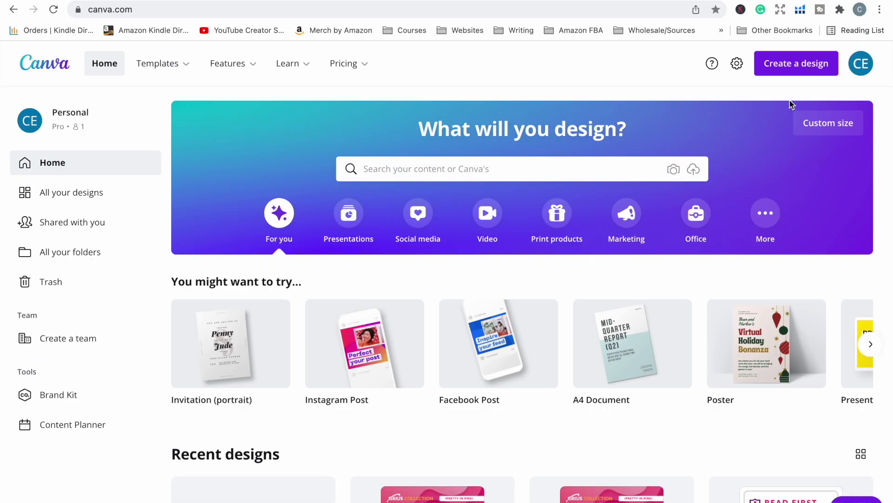
pyautogui.click(787, 68)
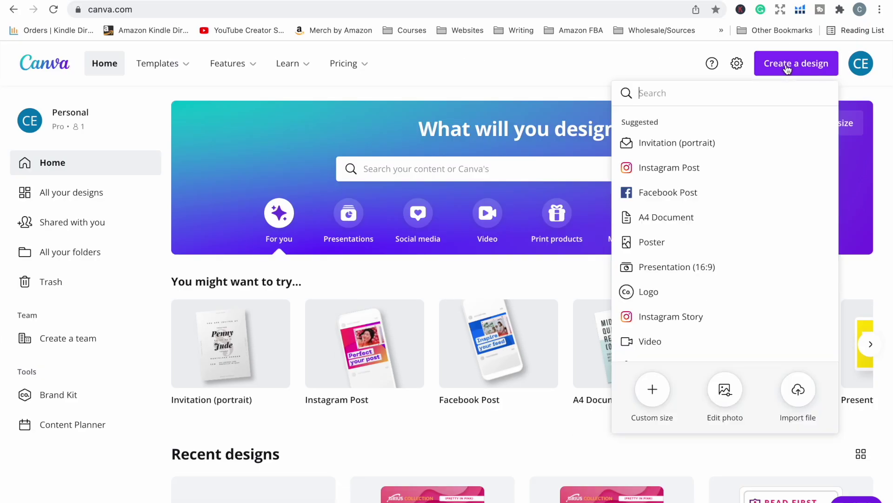
pyautogui.click(652, 389)
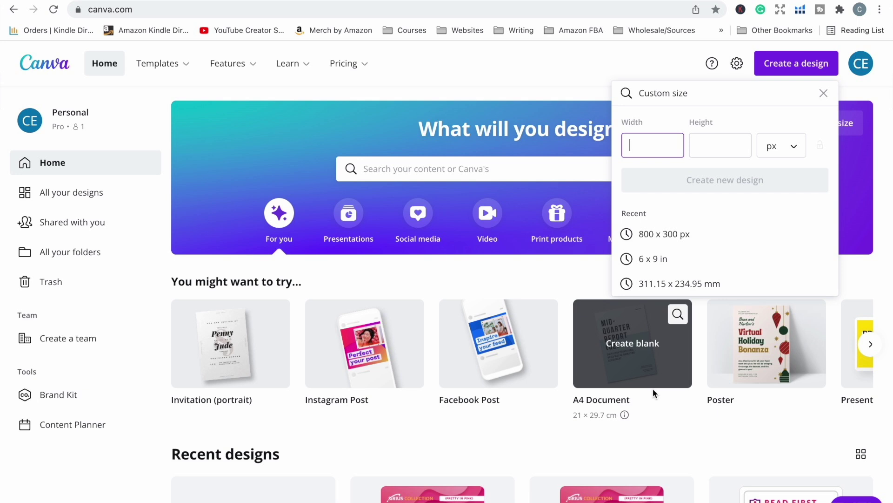
pyautogui.write('6')
pyautogui.press('Tab')
pyautogui.write('9')
pyautogui.click(781, 145)
pyautogui.click(791, 172)
# Set the custom width to 6 in and the height to 9 in, and create the design.
pyautogui.doubleClick(667, 151)
pyautogui.write('6')
pyautogui.press('Tab')
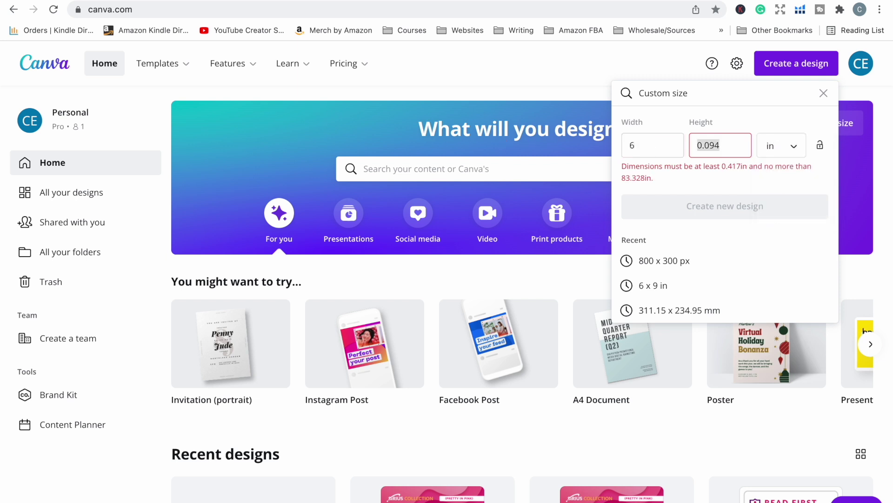
pyautogui.write('9')
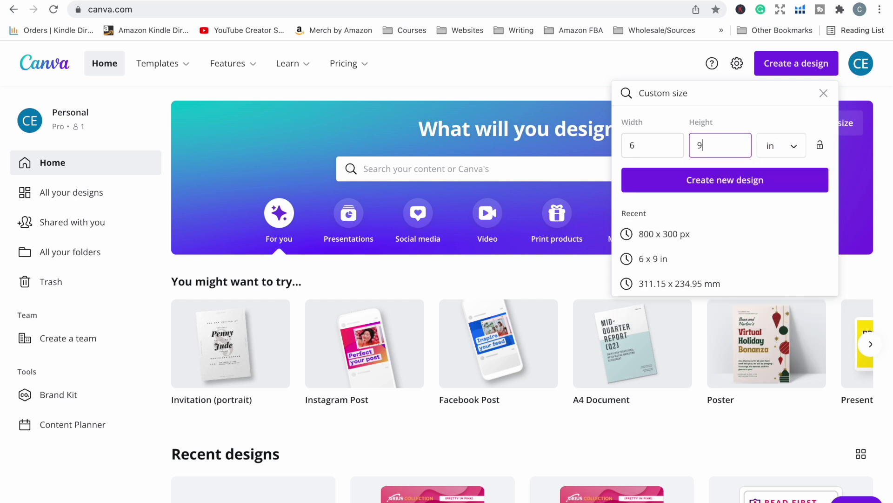
pyautogui.click(703, 181)
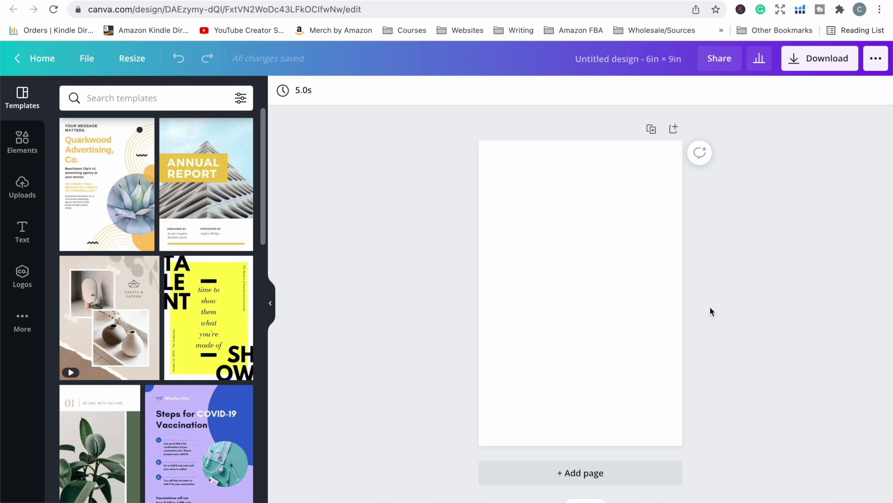
# Look through the element categories available for the blank design, such as shapes, graphics, photos and videos.
pyautogui.click(27, 148)
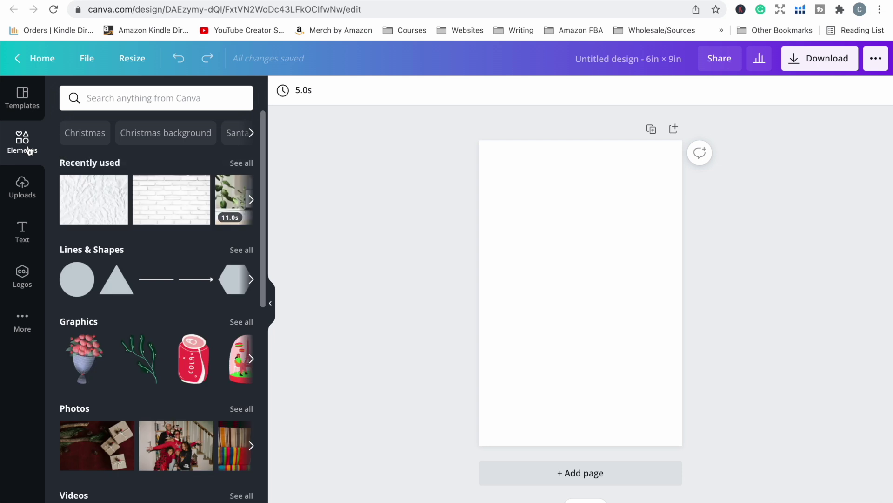
pyautogui.scroll(-2, 166, 282)
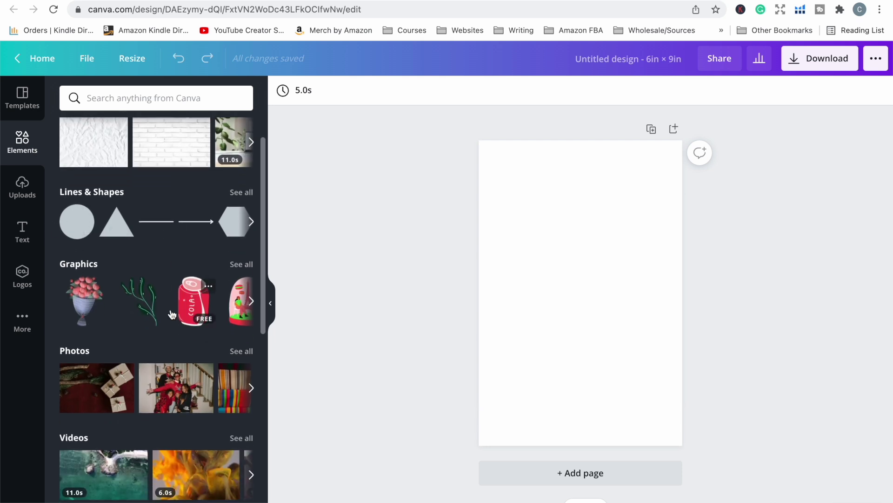
pyautogui.scroll(-3, 172, 315)
pyautogui.scroll(-4, 172, 315)
pyautogui.scroll(3, 172, 315)
pyautogui.scroll(4, 172, 289)
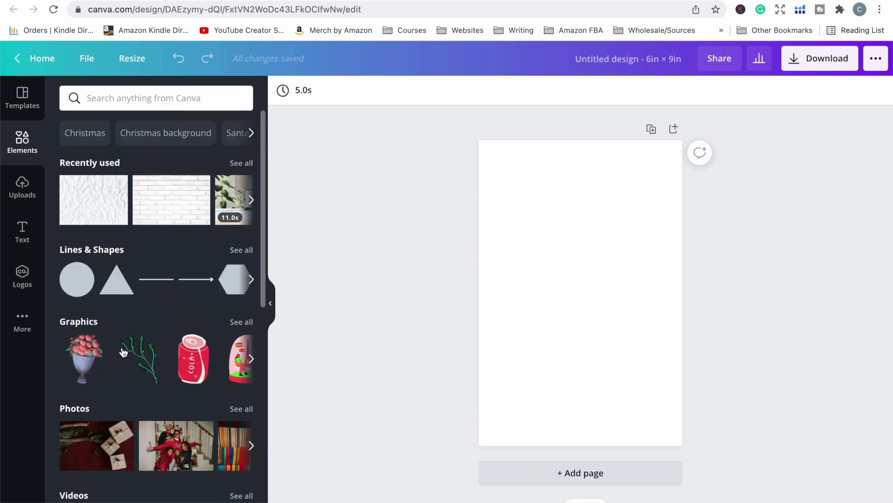
# Search the graphics collection for "flower" and examine the available line-art and colored flower graphics.
pyautogui.click(236, 325)
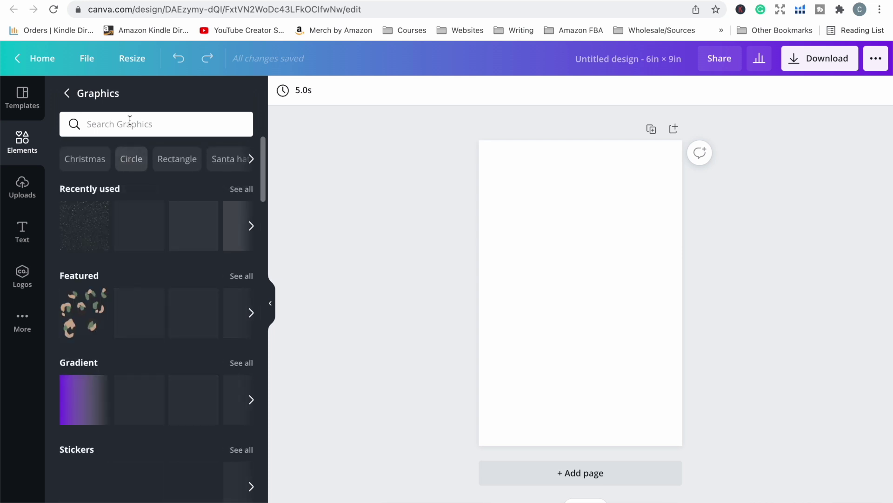
pyautogui.click(129, 123)
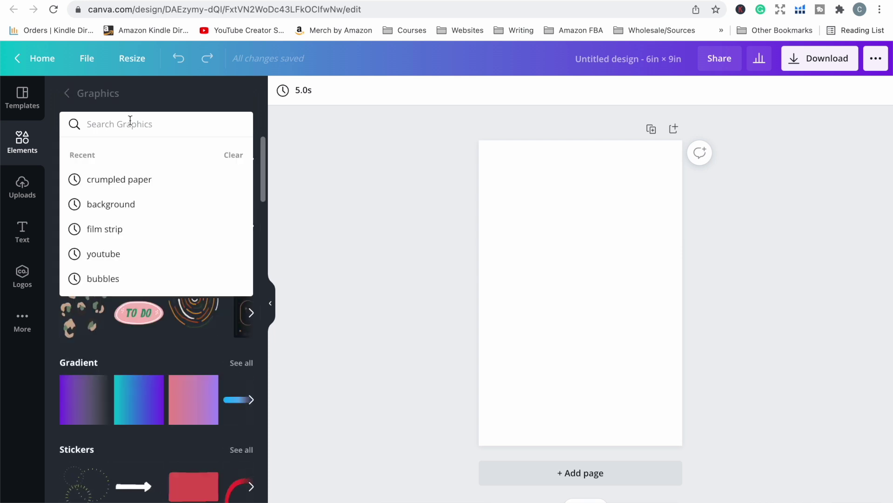
pyautogui.write('flower')
pyautogui.press('Return')
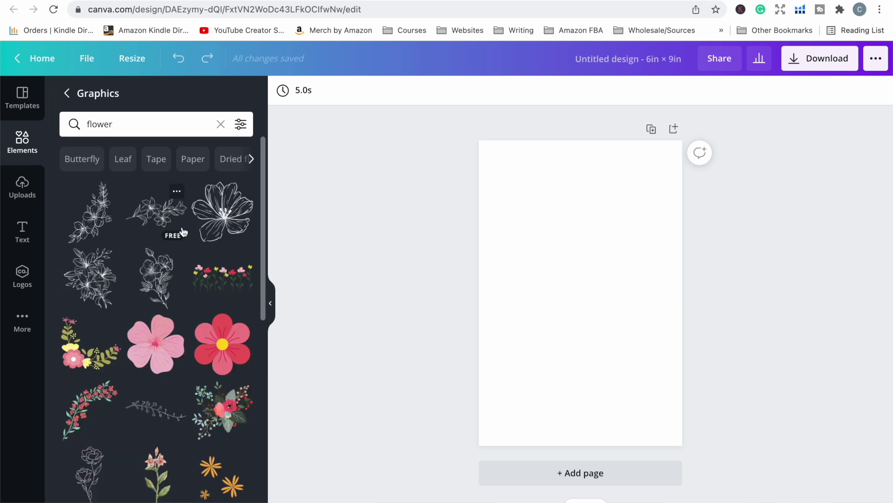
pyautogui.scroll(-5, 200, 298)
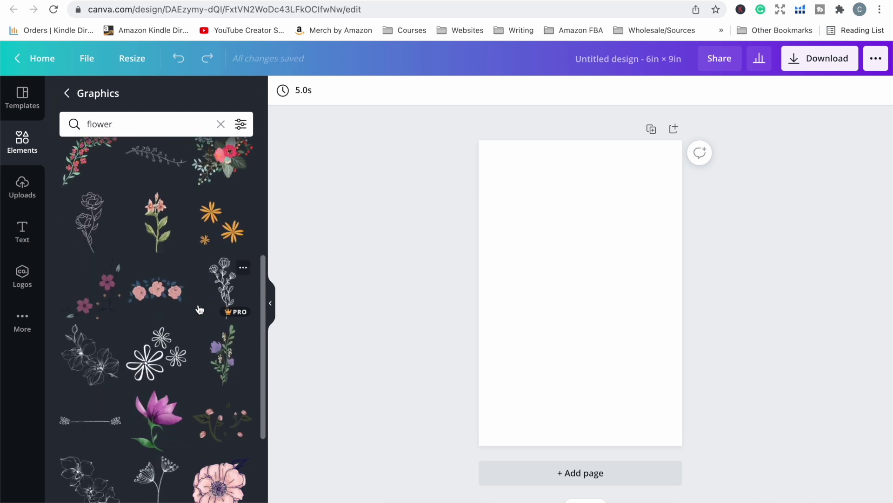
pyautogui.scroll(5, 197, 251)
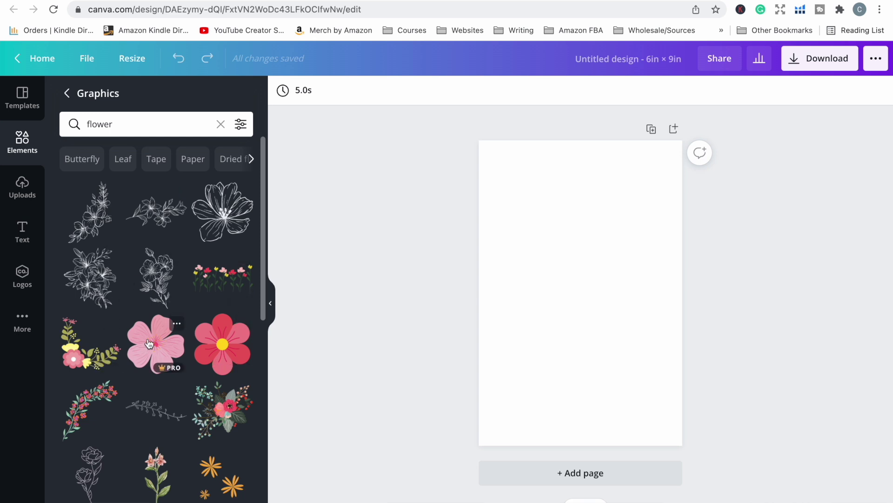
pyautogui.scroll(-3, 148, 343)
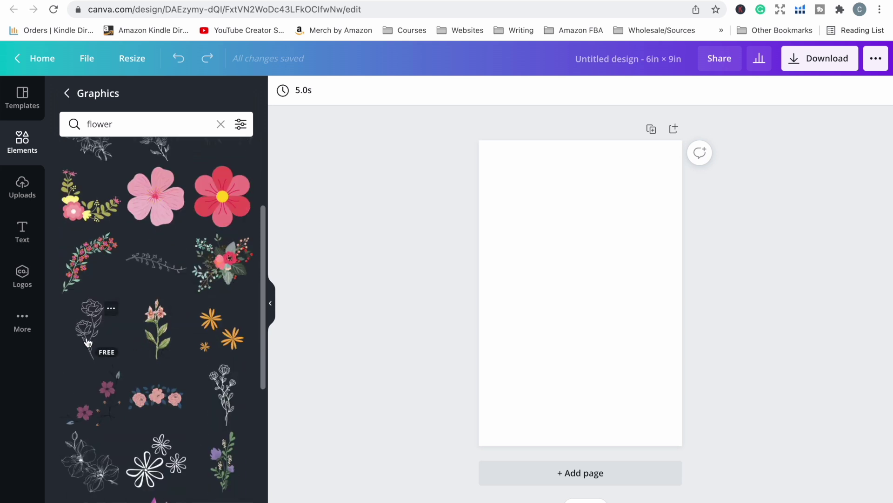
pyautogui.scroll(-6, 124, 402)
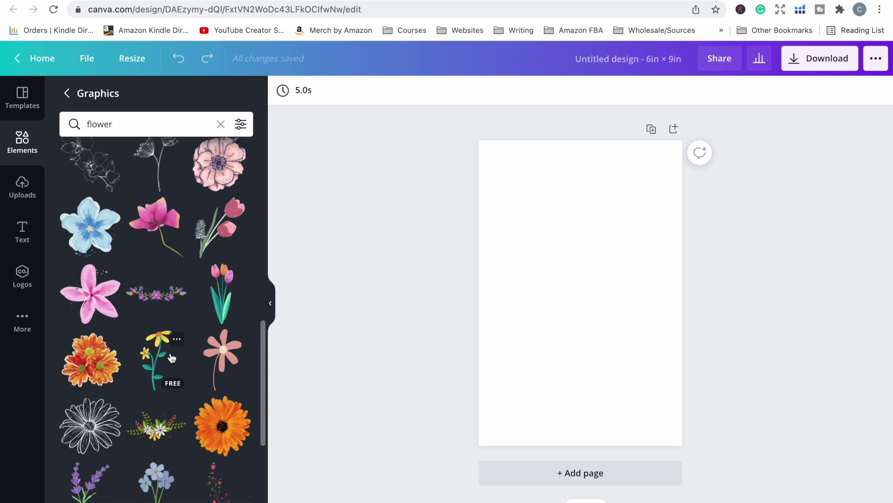
pyautogui.scroll(-5, 200, 415)
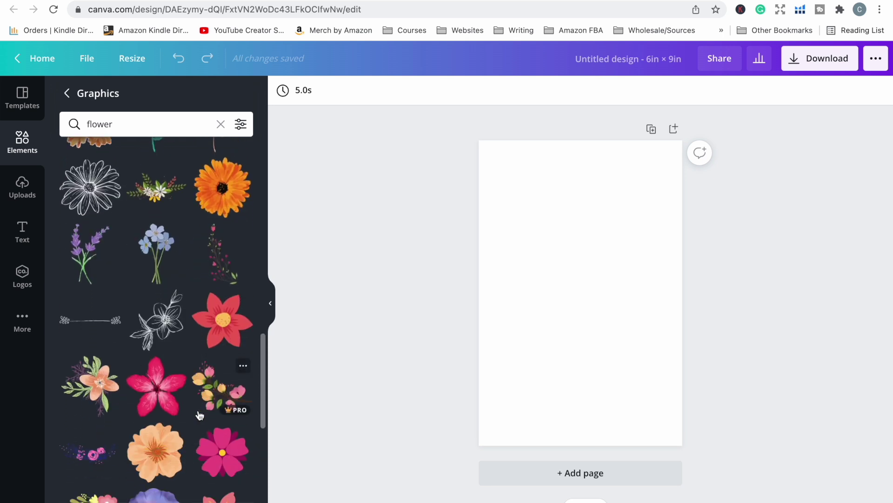
pyautogui.scroll(-8, 198, 376)
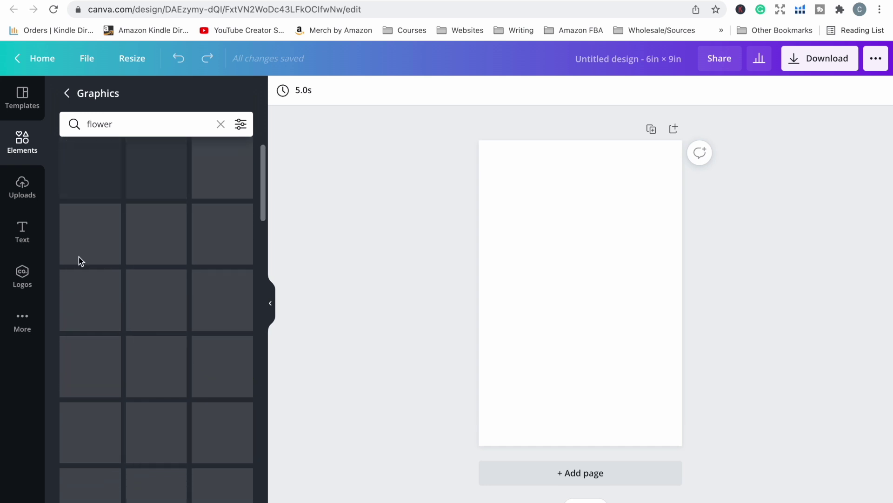
# Browse the complete lines and shapes collection among the elements available for the blank design.
pyautogui.click(22, 140)
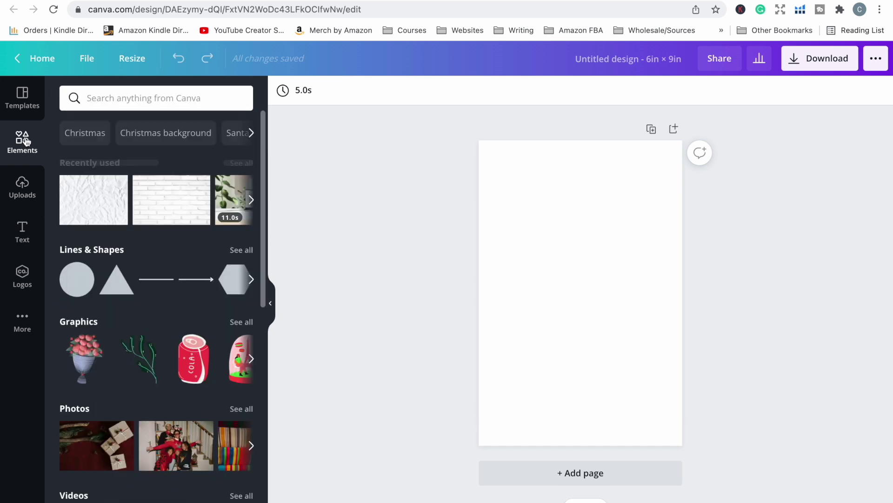
pyautogui.click(241, 249)
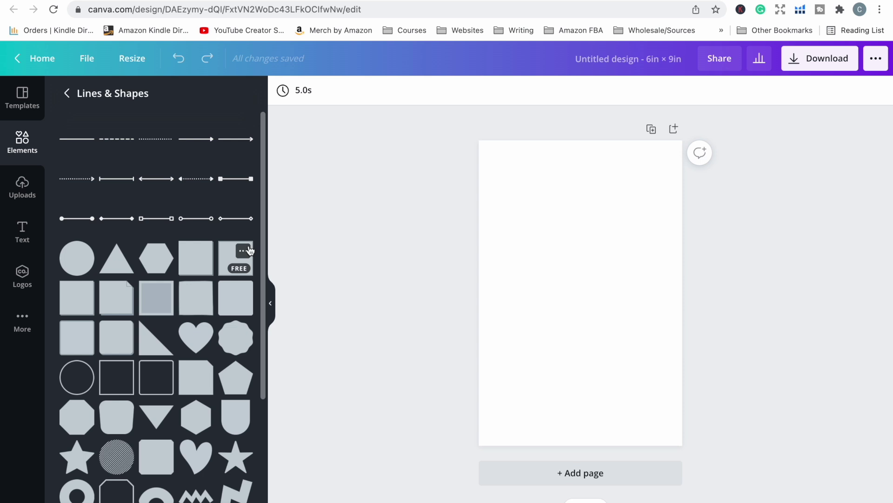
pyautogui.scroll(-5, 249, 250)
pyautogui.scroll(5, 141, 288)
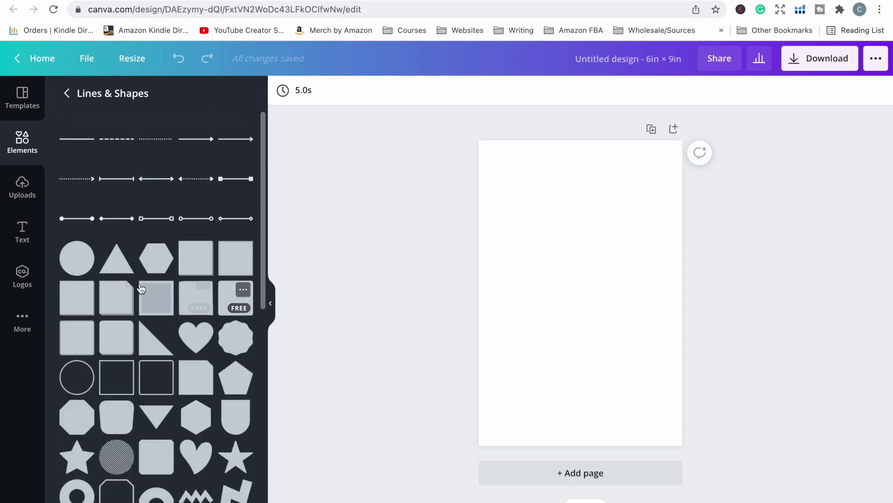
pyautogui.scroll(-10, 177, 281)
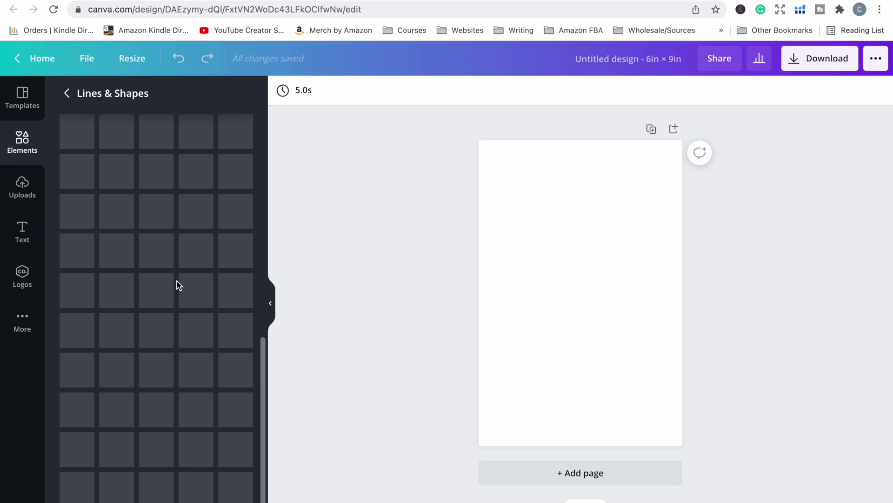
pyautogui.scroll(10, 177, 281)
# Add a default heading text box to the blank page and look through the ready-made font combinations.
pyautogui.click(24, 237)
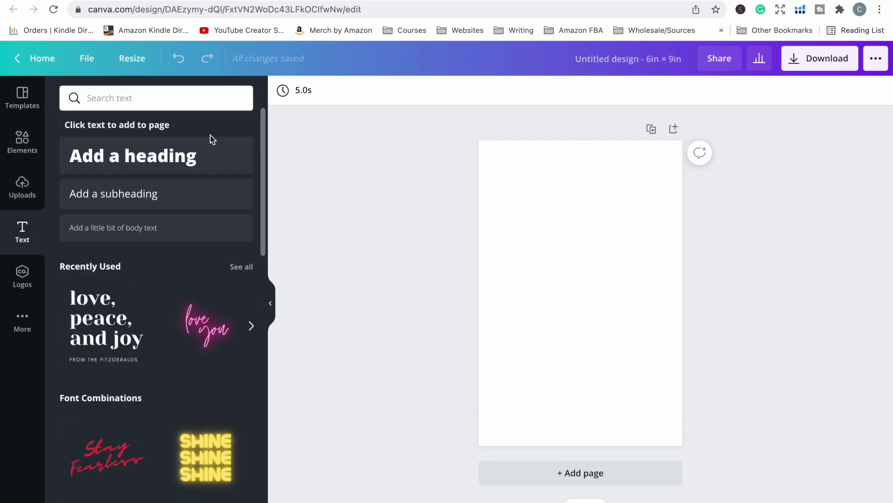
pyautogui.click(121, 161)
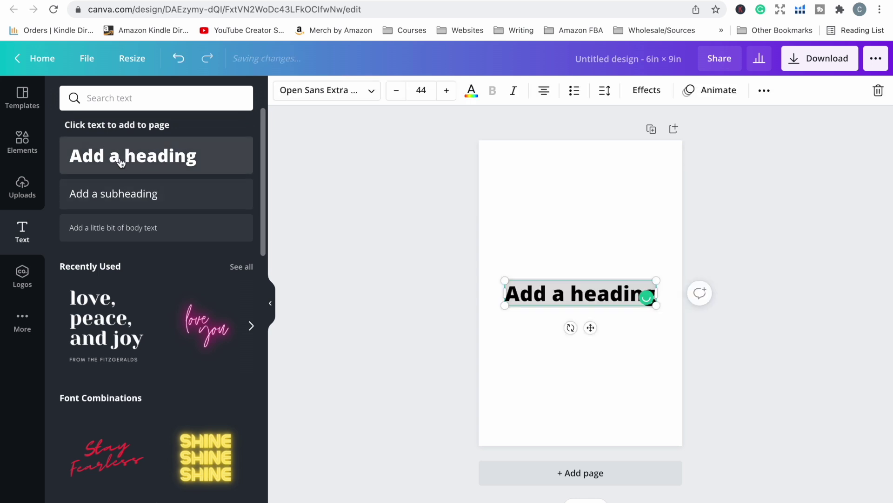
pyautogui.scroll(-2, 156, 350)
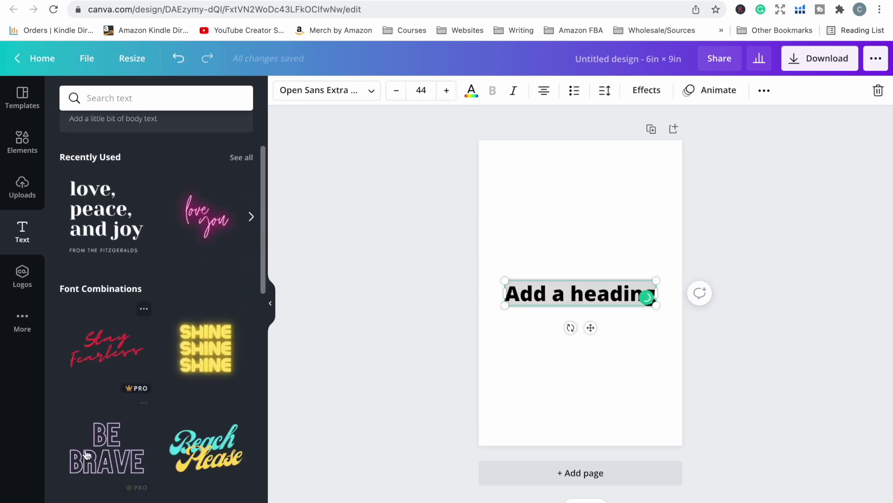
pyautogui.scroll(-3, 98, 465)
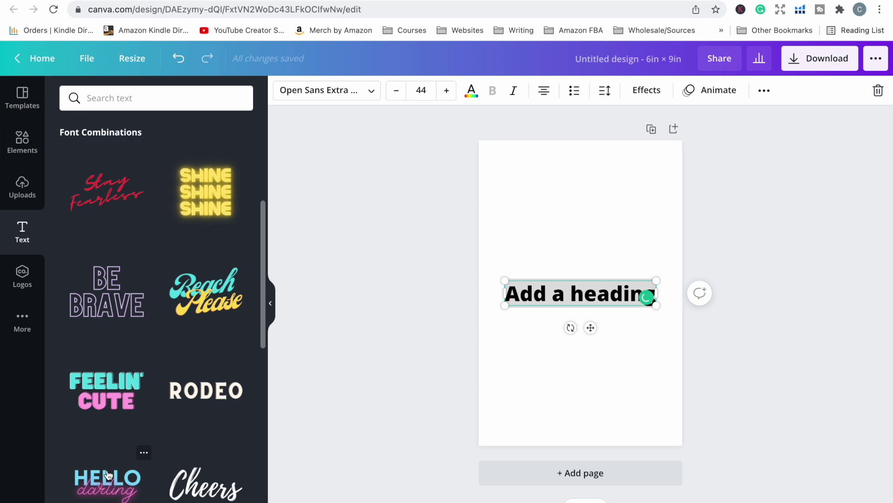
pyautogui.scroll(5, 108, 474)
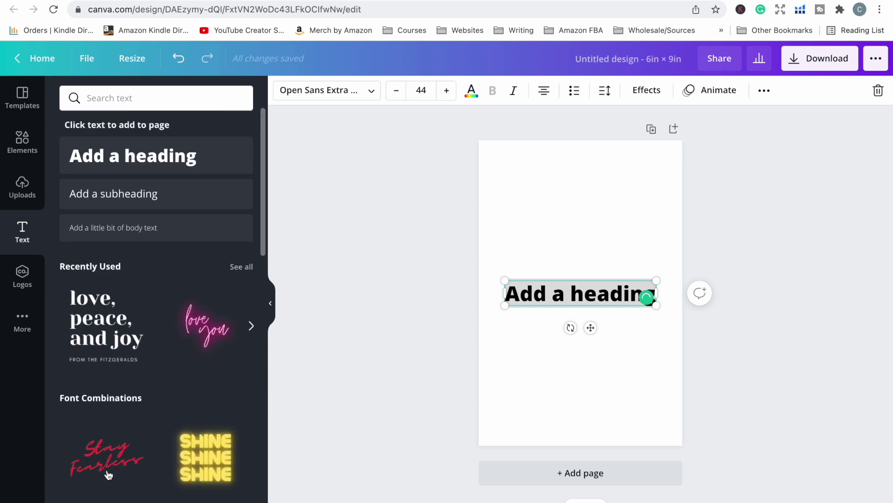
# Browse the popular and English fonts available for the selected heading.
pyautogui.click(371, 96)
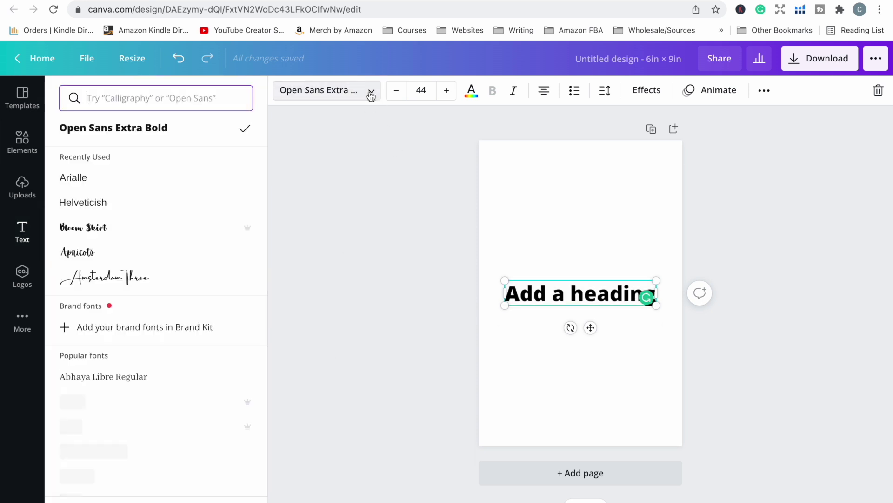
pyautogui.scroll(-20, 174, 331)
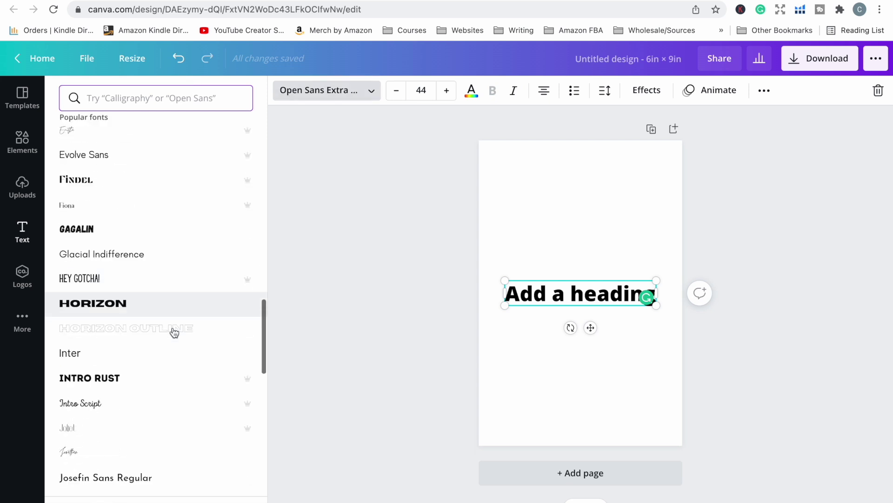
pyautogui.scroll(-15, 126, 431)
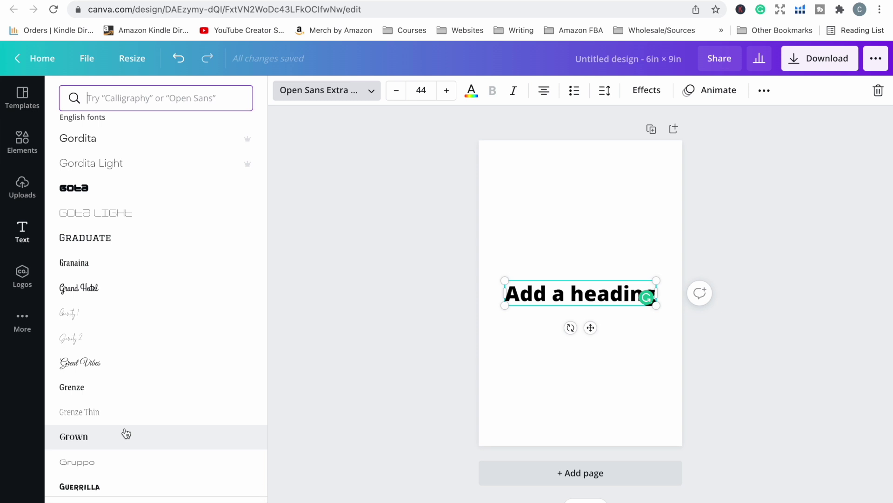
pyautogui.scroll(-20, 95, 448)
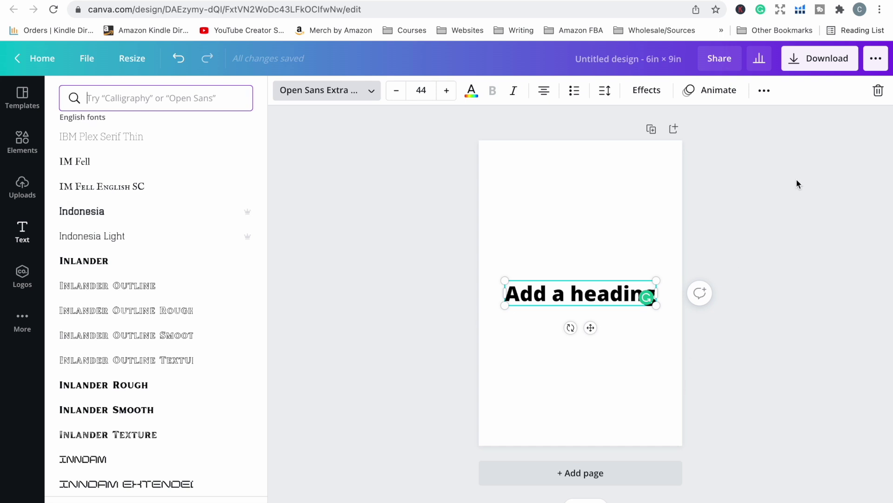
# View the design's download settings and the file type choices.
pyautogui.click(814, 65)
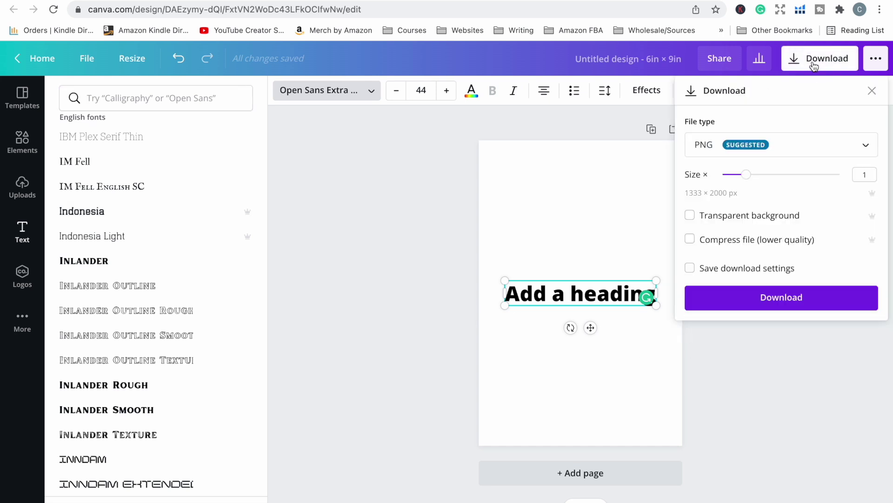
pyautogui.click(853, 160)
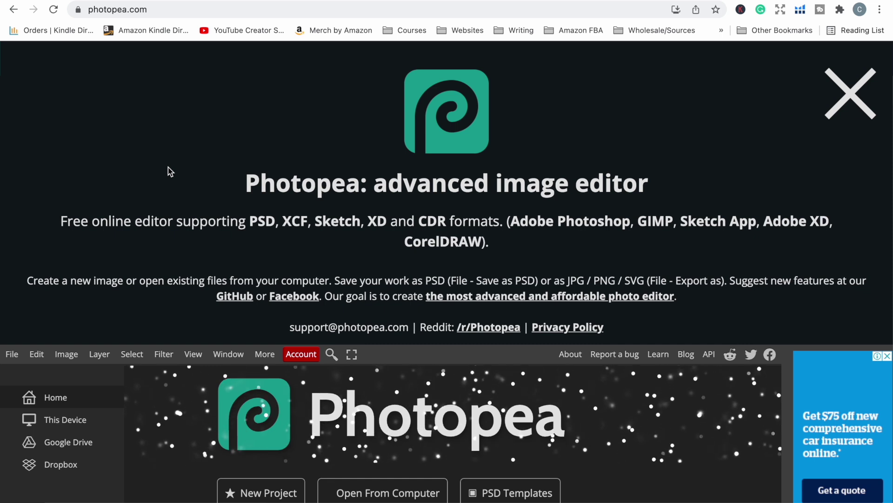
# In Photopea, create a new project of 1640 × 856 pixels at 72 DPI with a white background.
pyautogui.scroll(-5, 167, 166)
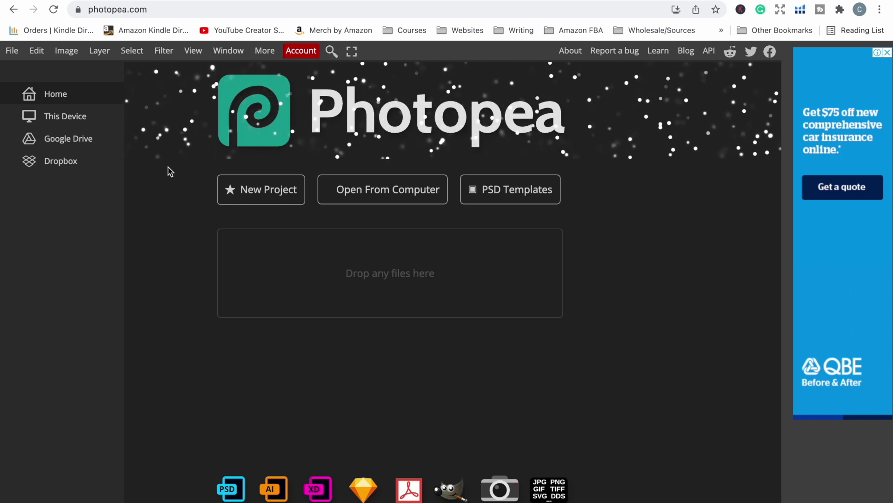
pyautogui.click(298, 199)
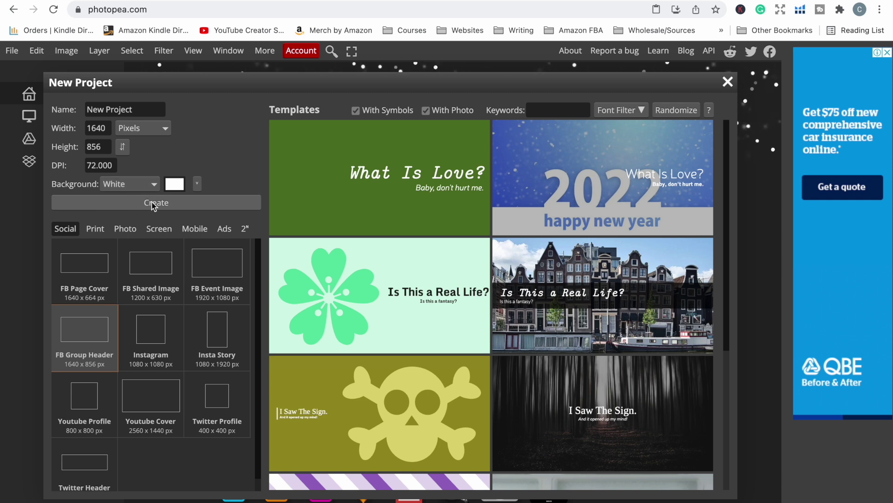
pyautogui.click(152, 202)
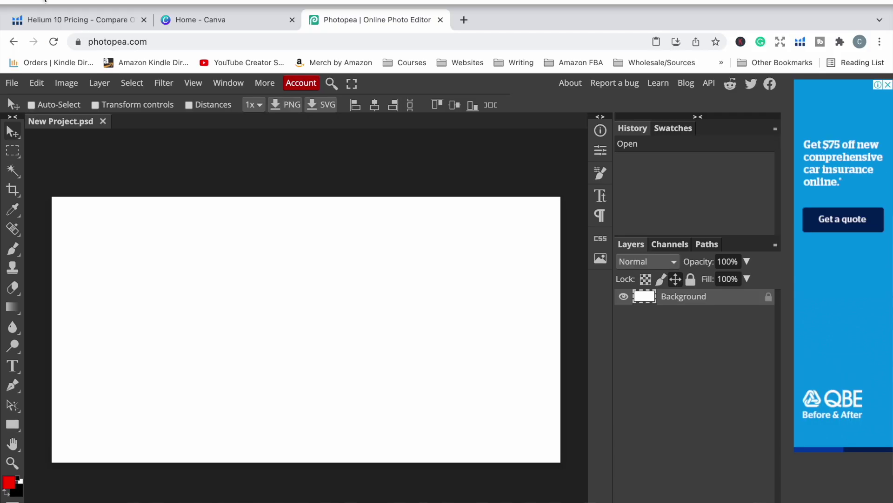
# Place the Photopea browser window beside Photoshop to compare the two workspaces, and return the browser to full screen.
pyautogui.click(44, 3)
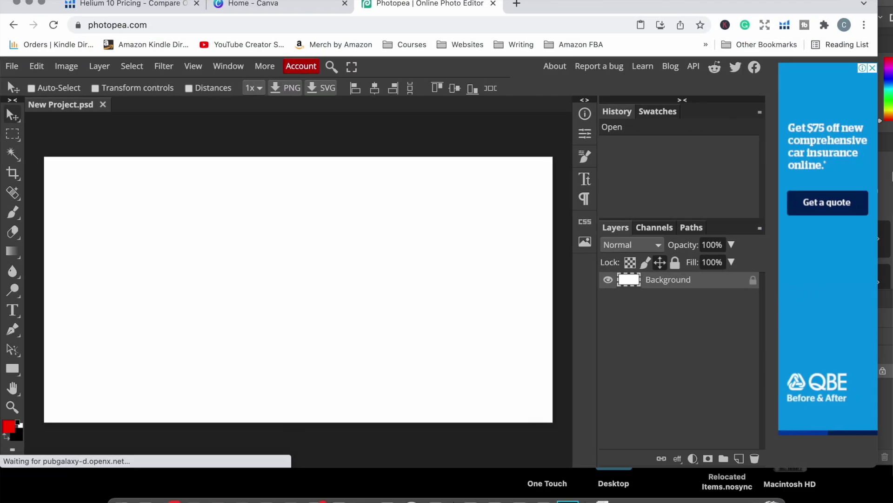
pyautogui.moveTo(878, 1); pyautogui.dragTo(444, 18)
pyautogui.click(410, 4)
pyautogui.moveTo(330, 1); pyautogui.dragTo(350, 29)
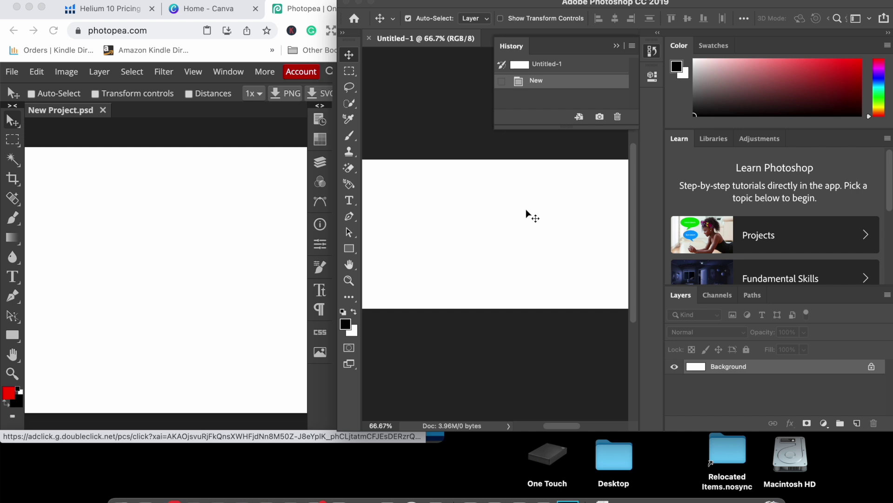
pyautogui.click(206, 256)
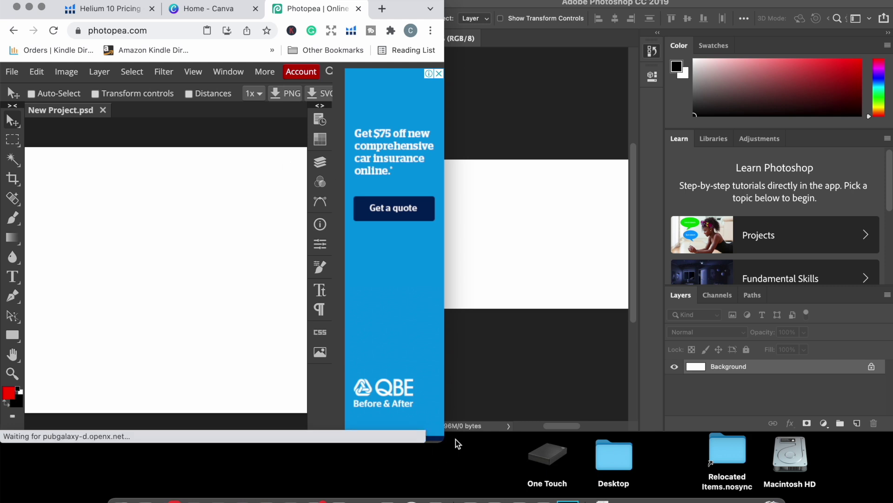
pyautogui.click(42, 6)
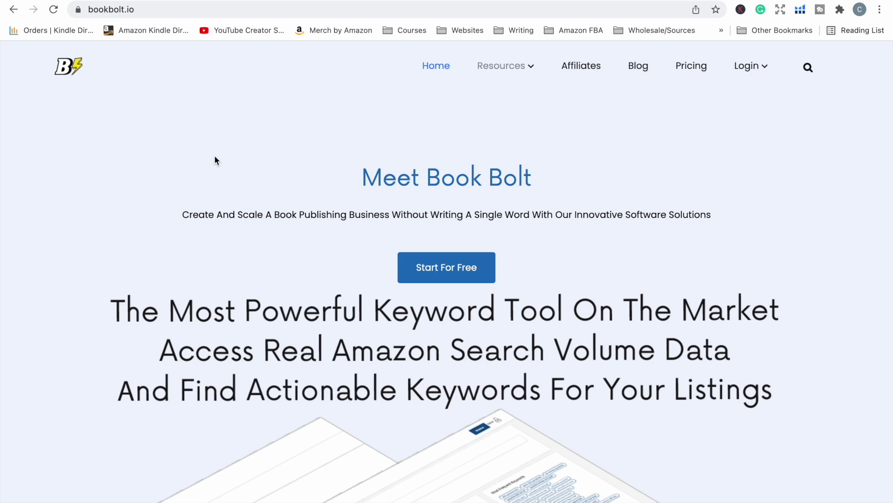
# On the Book Bolt website, find the free Interior Wizard resource and launch its interior generator.
pyautogui.click(510, 125)
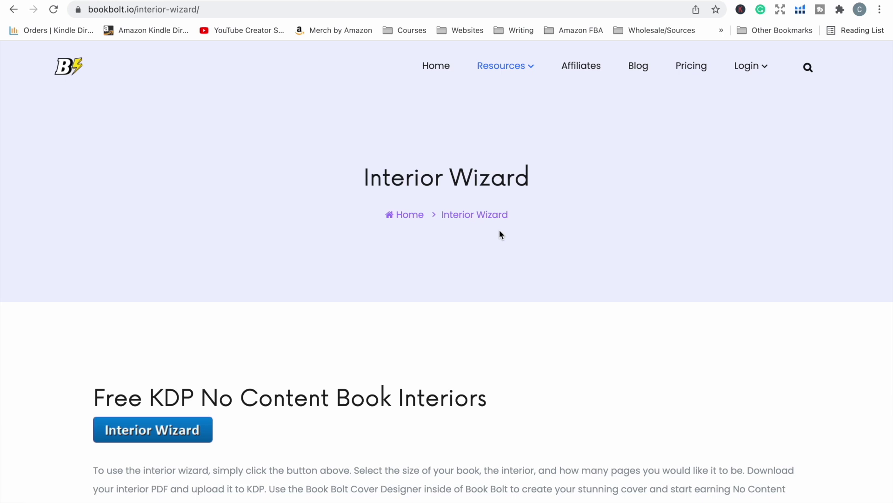
pyautogui.scroll(-3, 499, 231)
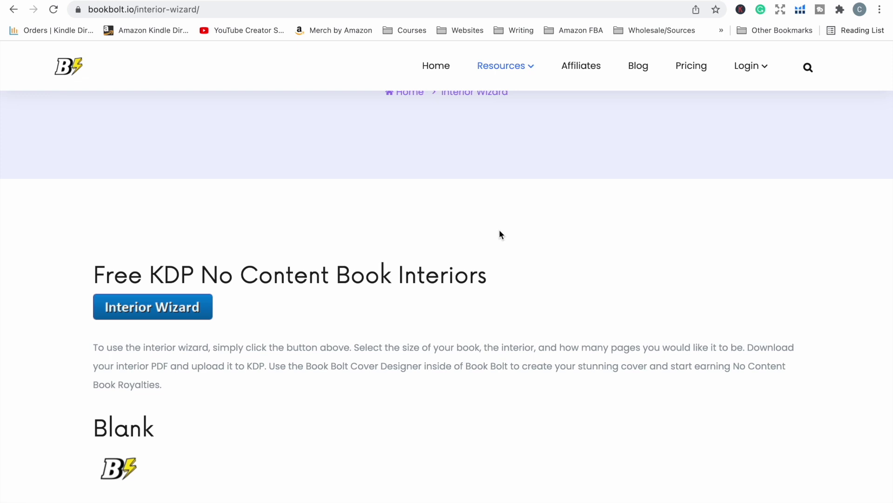
pyautogui.click(137, 305)
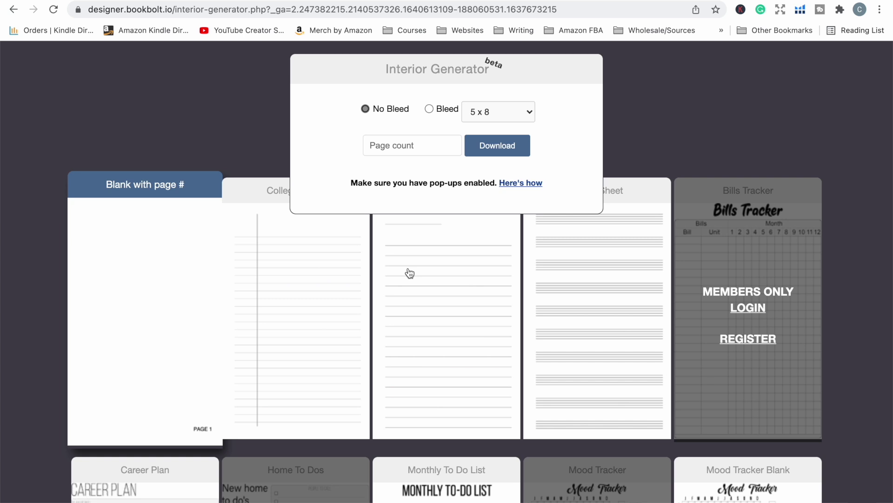
# Set the interior's book size to 6 x 9 and its page count to 110.
pyautogui.click(474, 112)
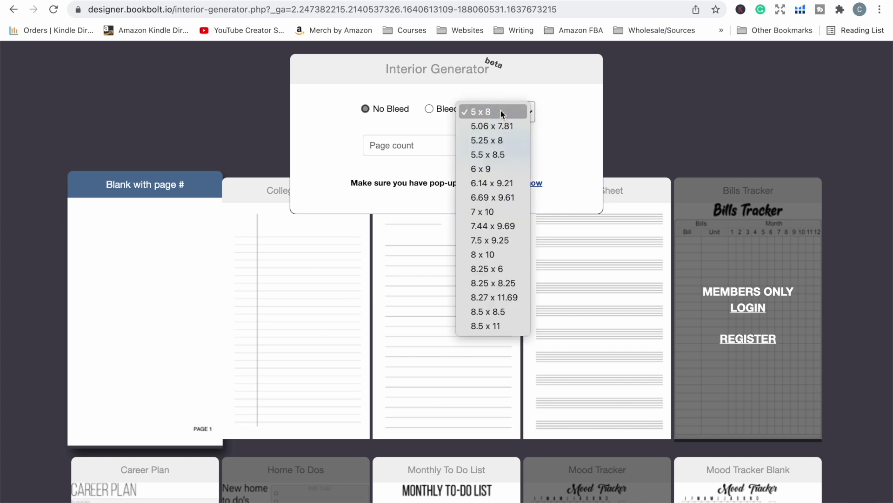
pyautogui.click(485, 168)
pyautogui.click(431, 154)
pyautogui.write('110')
# Examine the available interior templates, such as planners, trackers, to-do lists and ruled pages, including which are members only.
pyautogui.scroll(-1, 671, 391)
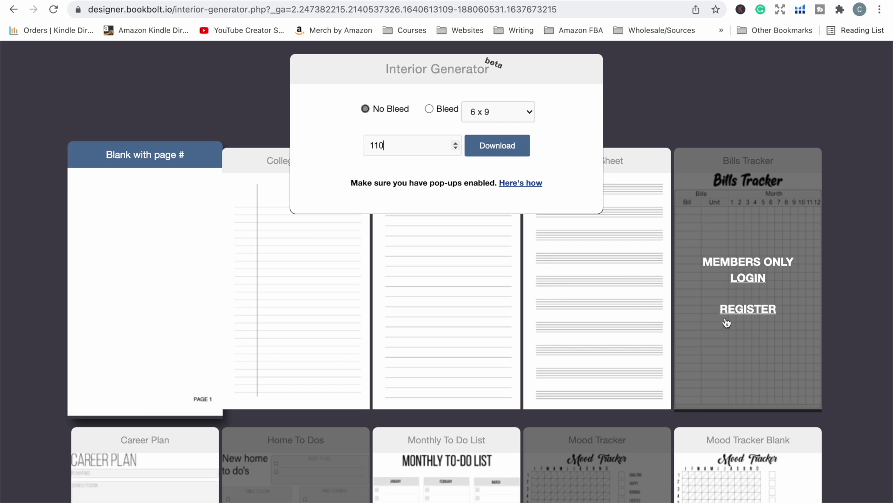
pyautogui.scroll(-5, 759, 307)
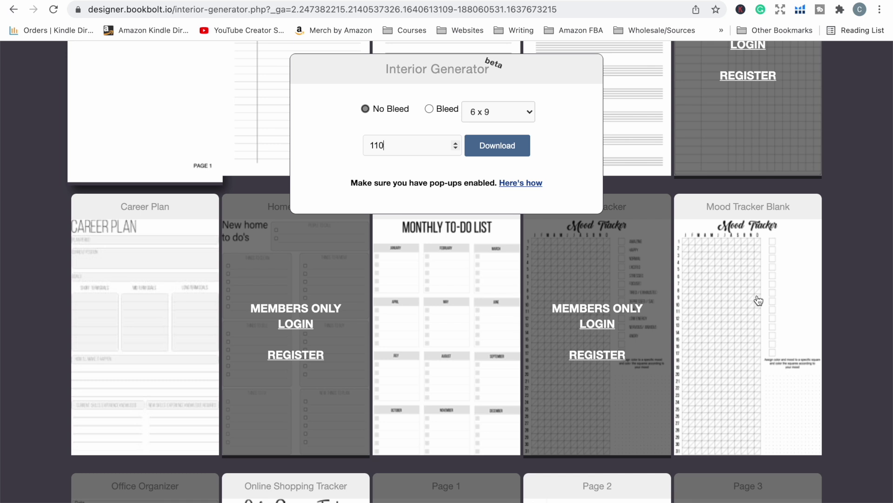
pyautogui.scroll(5, 758, 300)
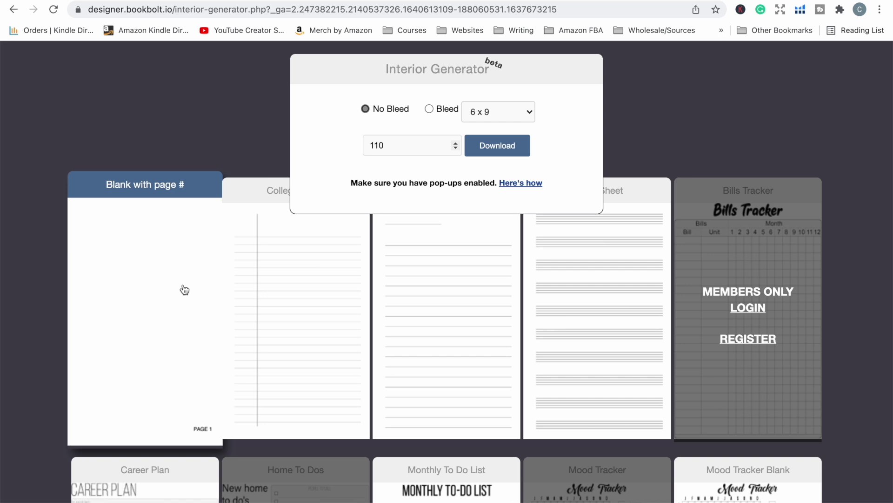
pyautogui.scroll(-8, 183, 288)
pyautogui.scroll(-5, 184, 278)
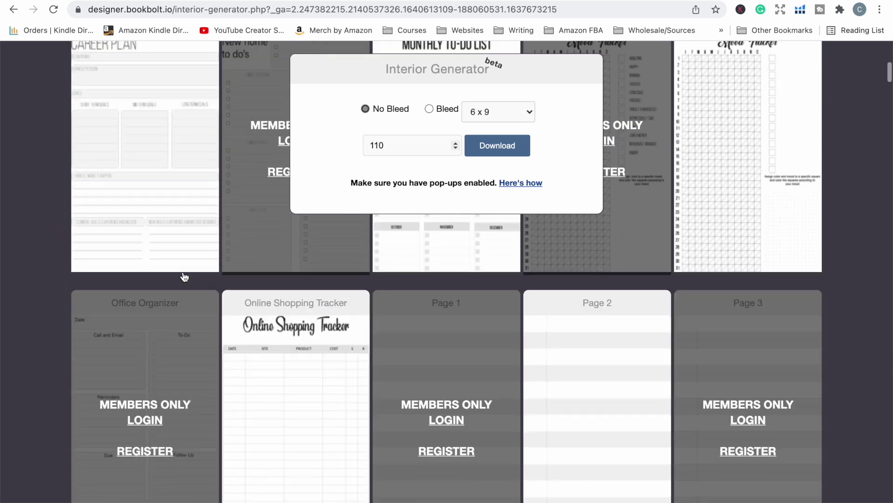
pyautogui.scroll(9, 184, 279)
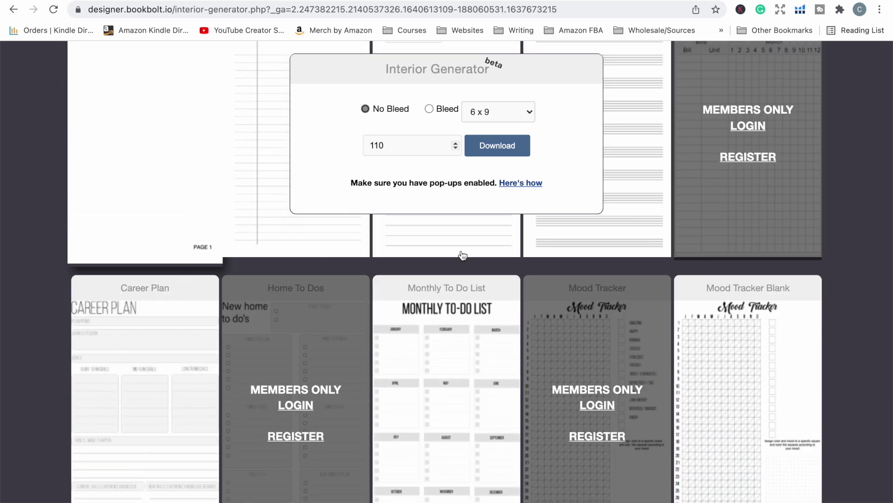
pyautogui.scroll(-4, 163, 415)
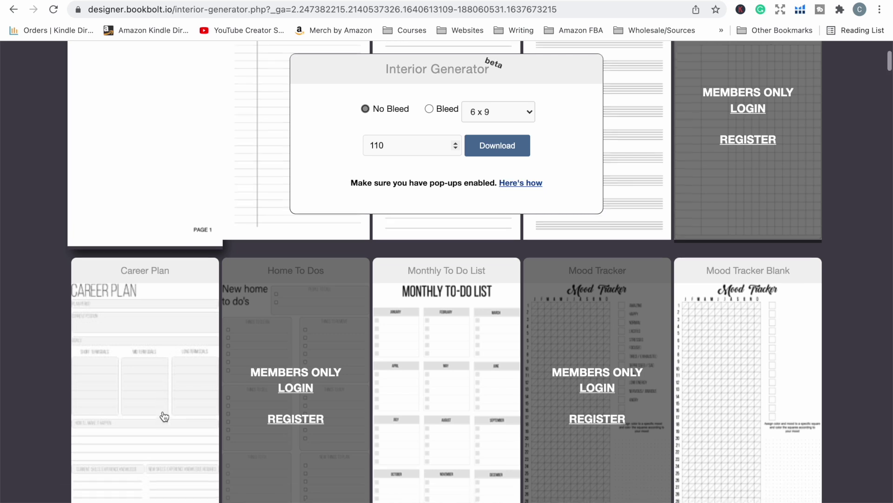
pyautogui.scroll(-10, 440, 321)
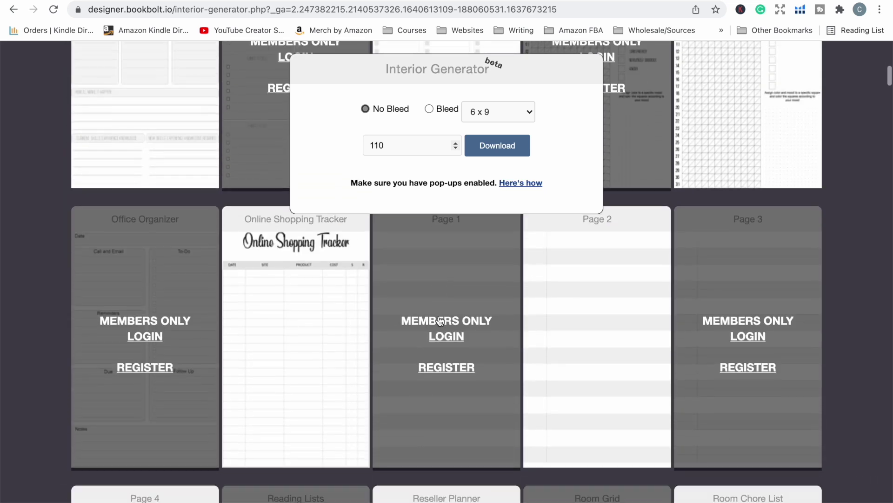
pyautogui.scroll(-14, 452, 403)
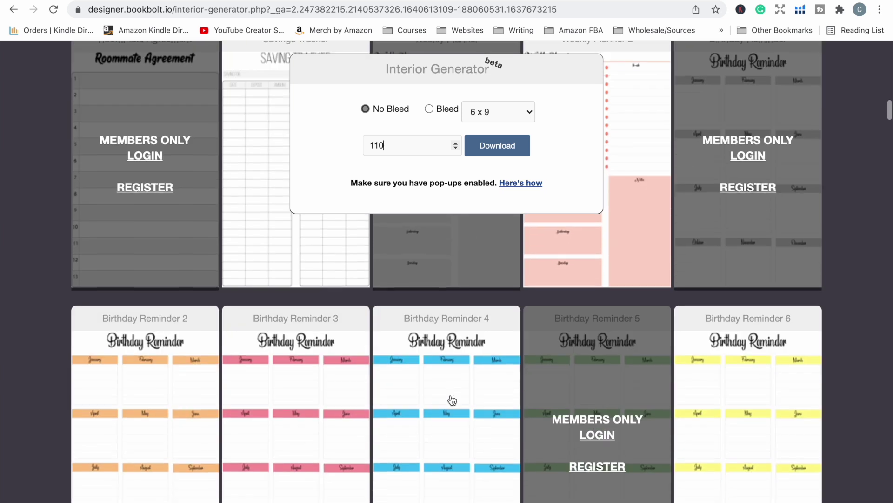
pyautogui.scroll(-6, 452, 394)
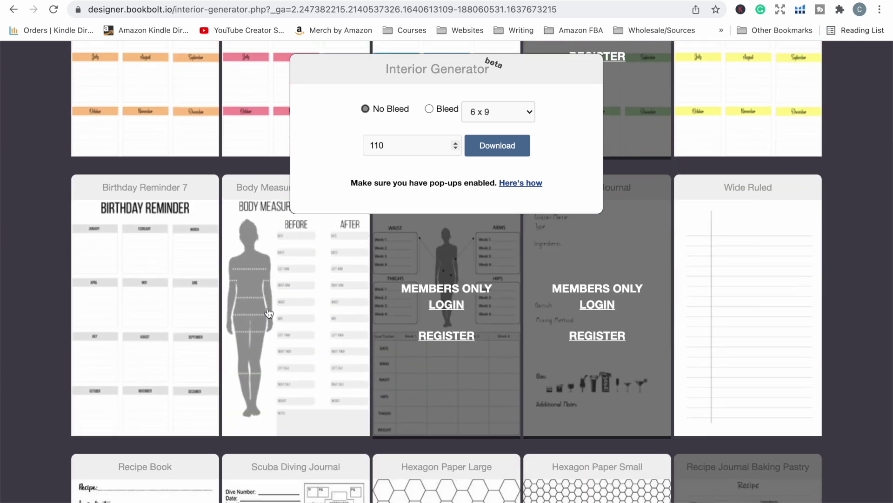
# Look through the remaining interior templates, including graph paper, workout logs, cleaning journals and mail trackers.
pyautogui.scroll(-4, 201, 344)
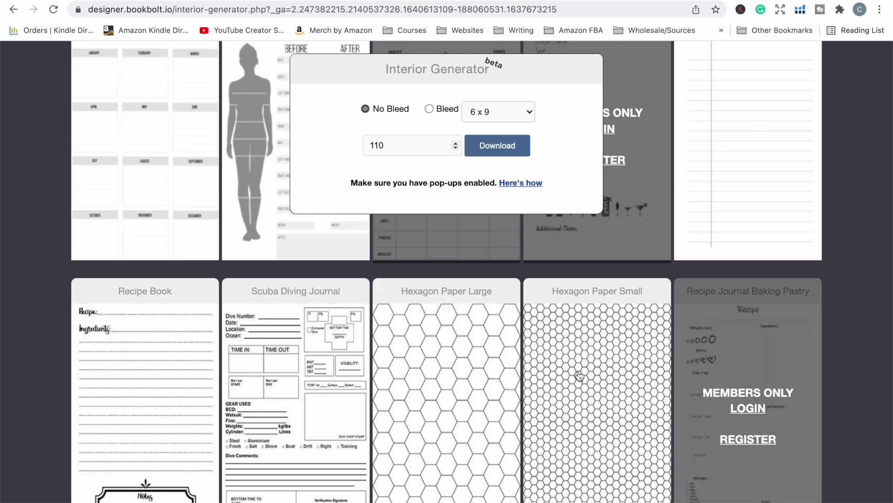
pyautogui.scroll(-20, 520, 389)
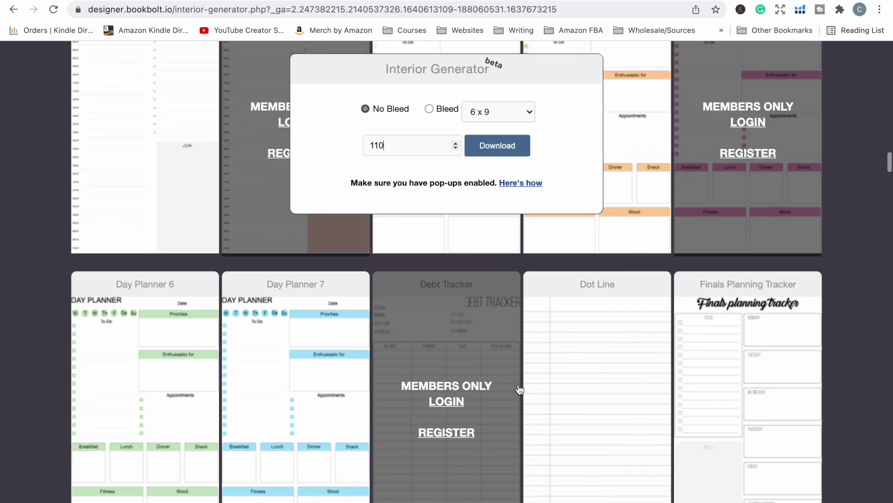
pyautogui.scroll(-20, 520, 389)
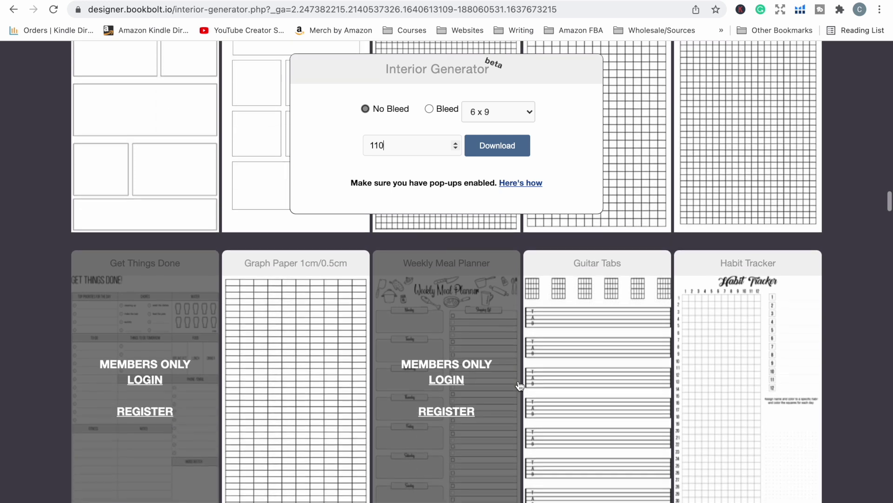
pyautogui.scroll(-20, 520, 378)
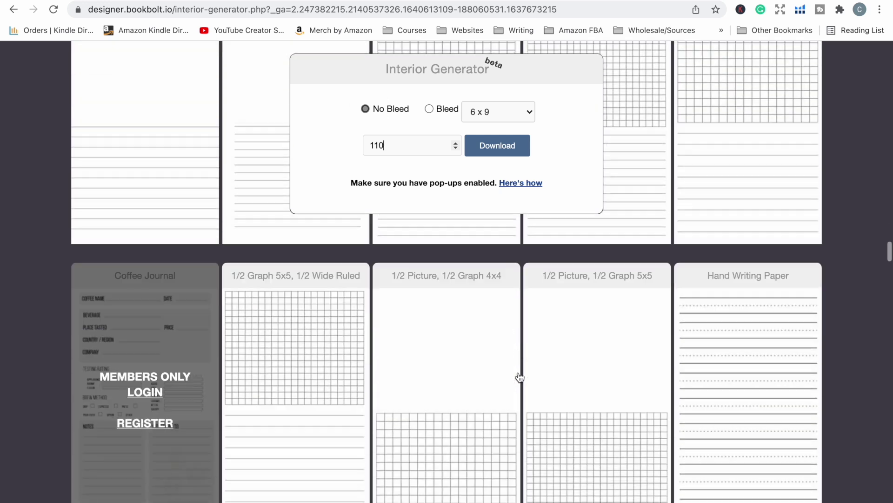
pyautogui.scroll(-20, 520, 378)
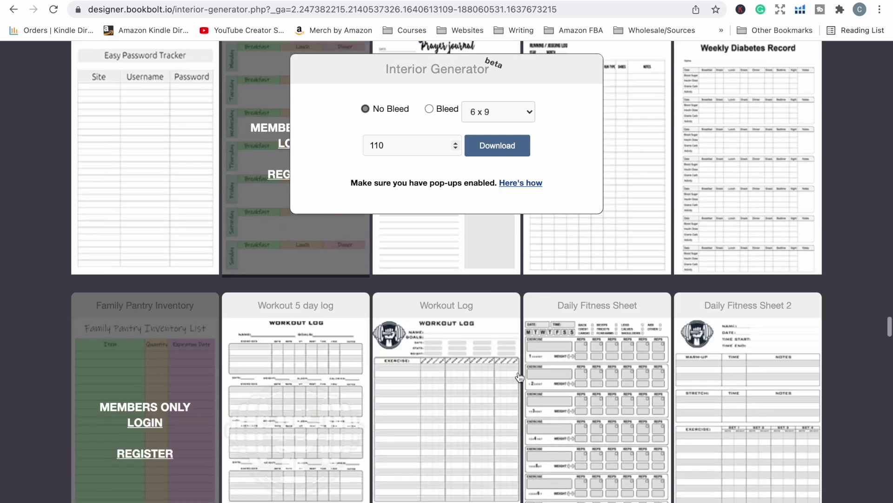
pyautogui.scroll(-20, 519, 376)
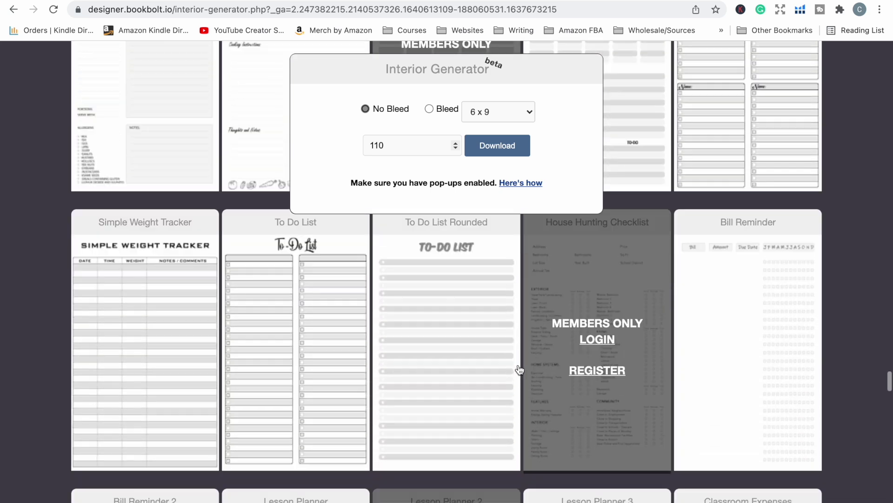
pyautogui.scroll(-20, 520, 343)
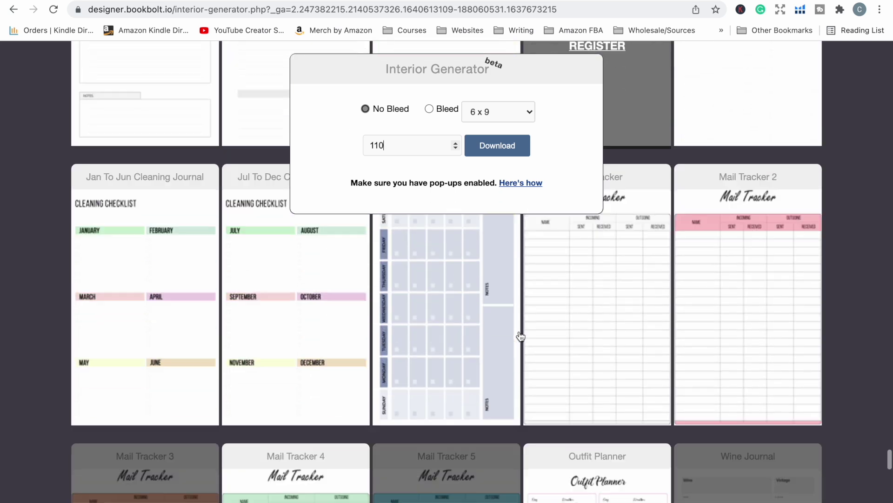
pyautogui.scroll(-15, 521, 322)
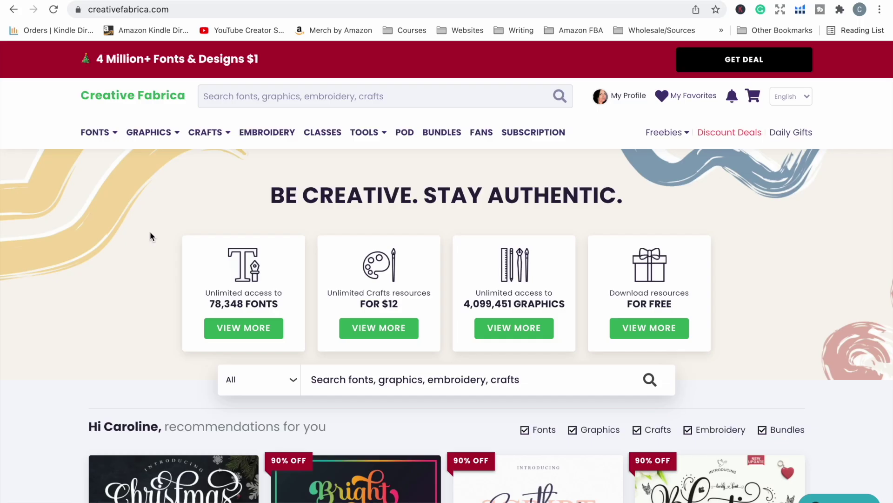
# On the Creative Fabrica website, browse the recommended fonts, graphics and bundles on the home page.
pyautogui.scroll(-10, 186, 280)
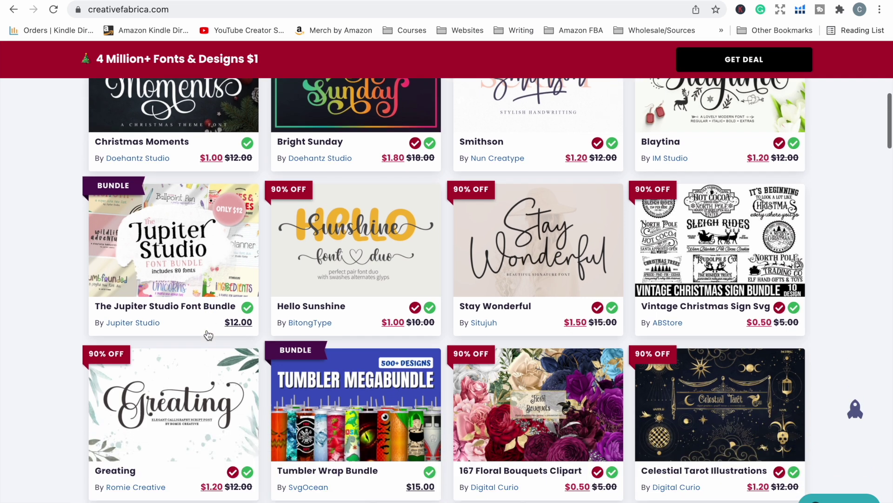
pyautogui.scroll(-3, 208, 335)
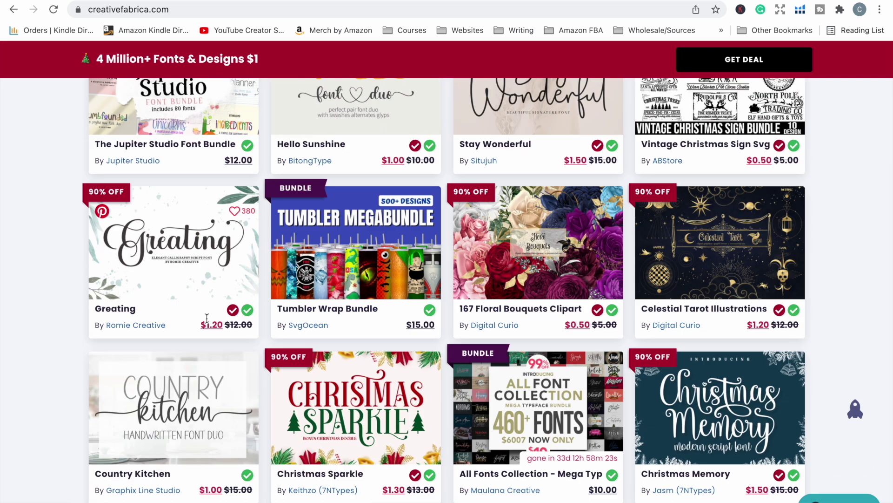
pyautogui.scroll(-10, 208, 289)
pyautogui.scroll(-8, 210, 259)
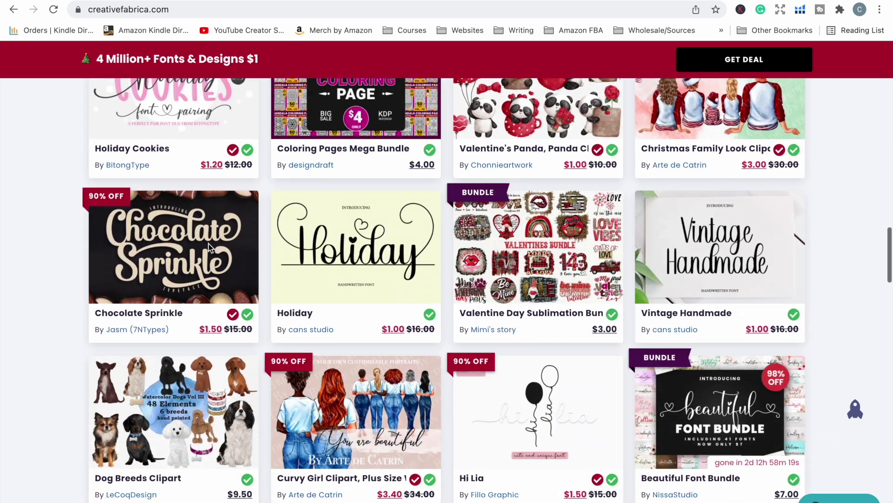
pyautogui.scroll(-8, 208, 246)
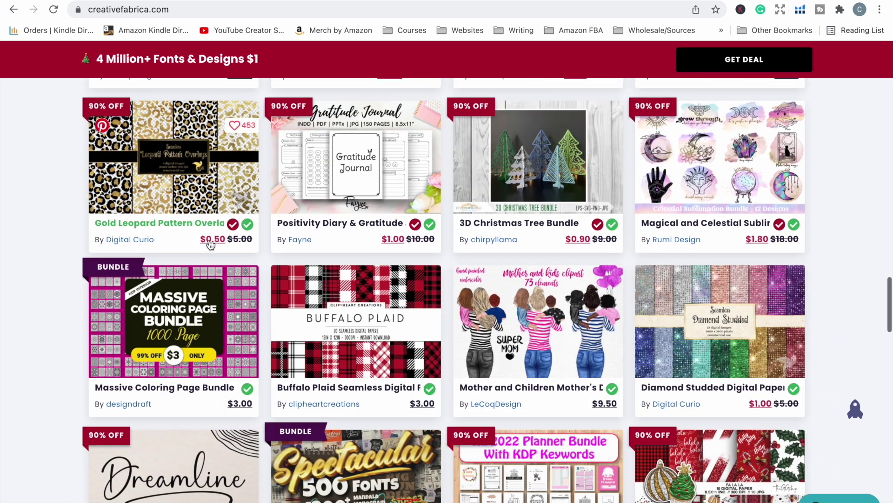
pyautogui.scroll(-3, 210, 244)
pyautogui.scroll(11, 211, 241)
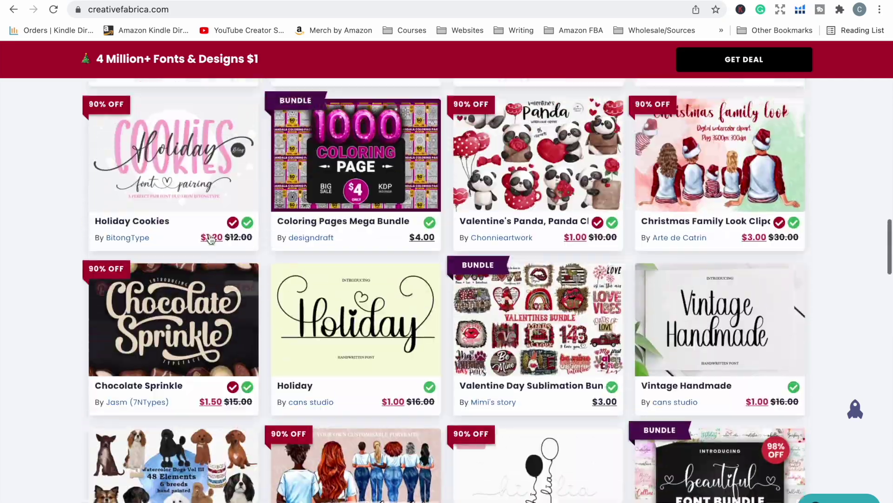
pyautogui.scroll(20, 210, 240)
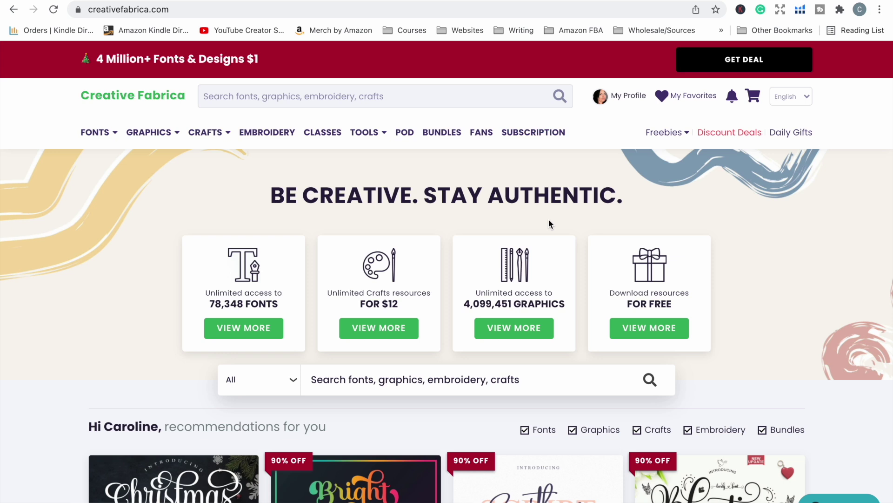
# View the Christmas Moments font's product page, and open the site's All Freebies page from there.
pyautogui.scroll(-5, 549, 220)
pyautogui.click(216, 282)
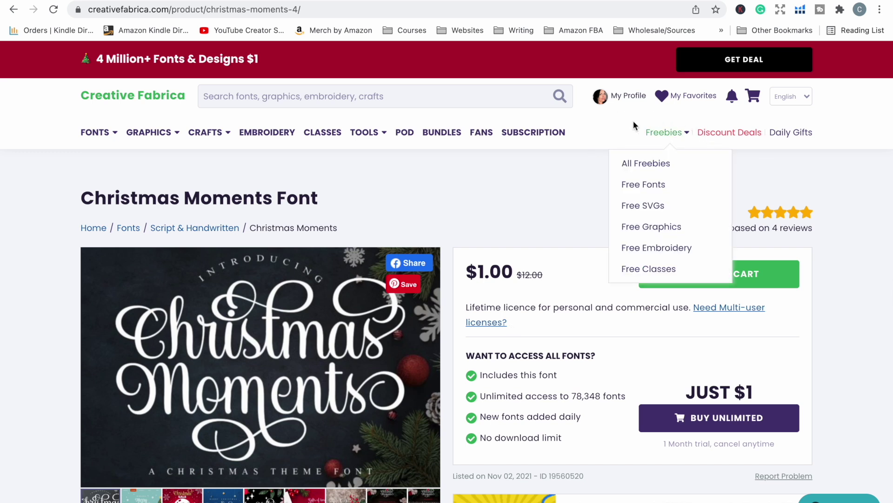
pyautogui.moveTo(682, 135)
pyautogui.click(648, 165)
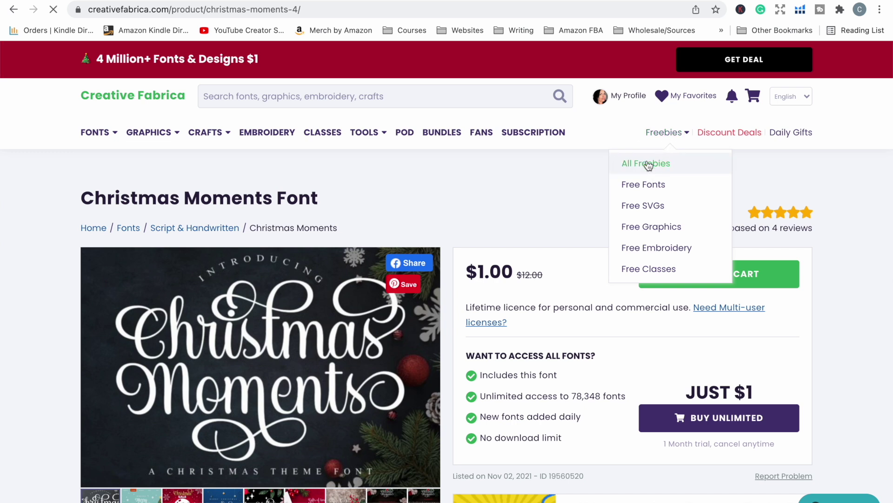
# Examine the most popular and newest freebies offered for crafters and designers.
pyautogui.scroll(-3, 668, 353)
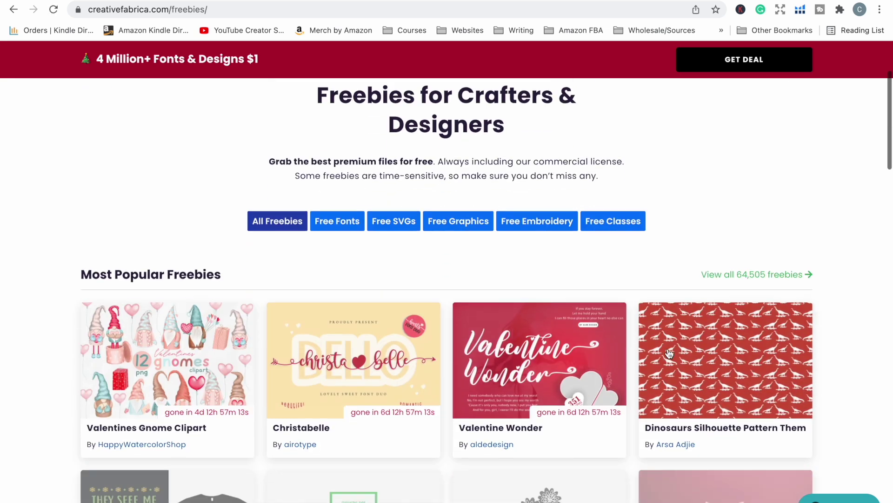
pyautogui.scroll(-6, 668, 354)
pyautogui.scroll(-5, 670, 293)
pyautogui.scroll(15, 670, 279)
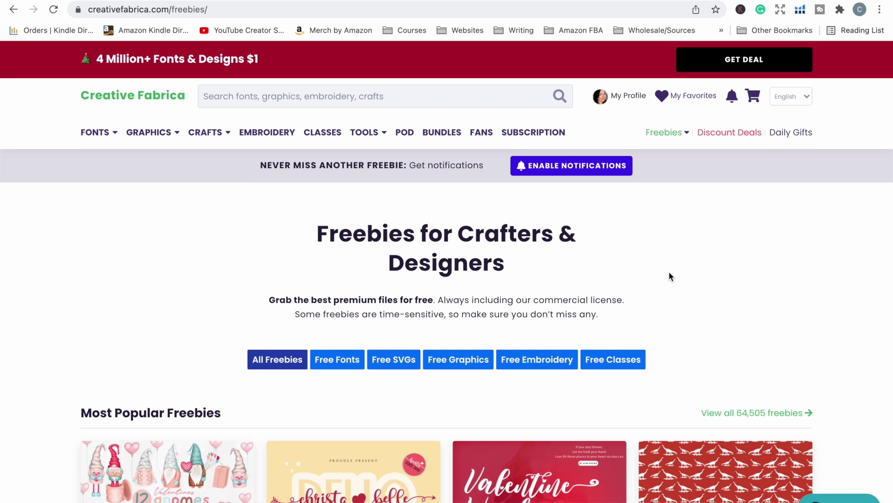
pyautogui.scroll(-10, 669, 273)
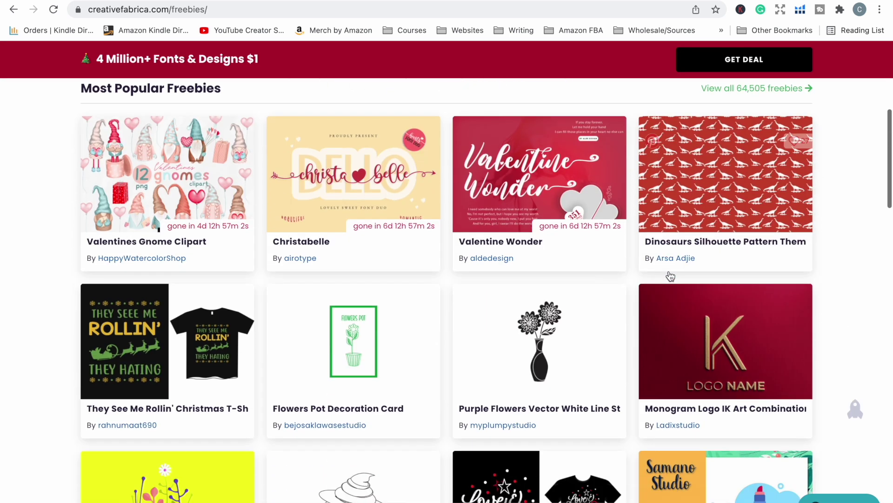
pyautogui.scroll(-4, 669, 276)
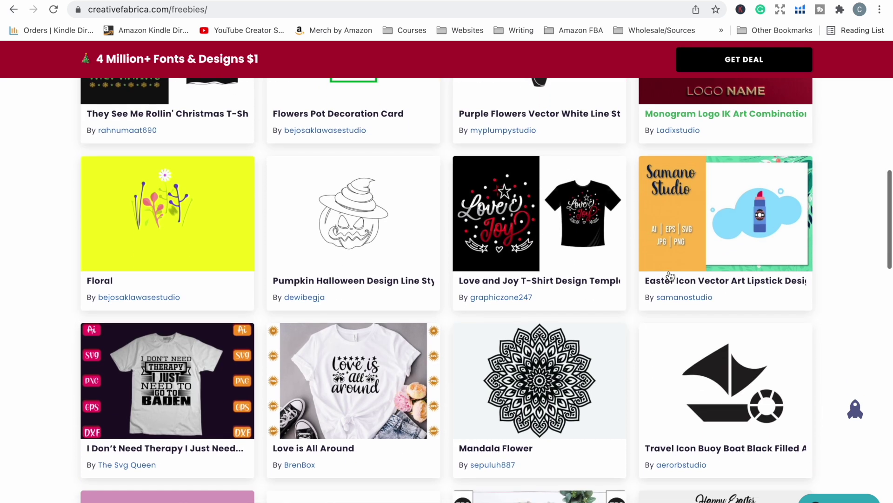
pyautogui.scroll(-6, 670, 276)
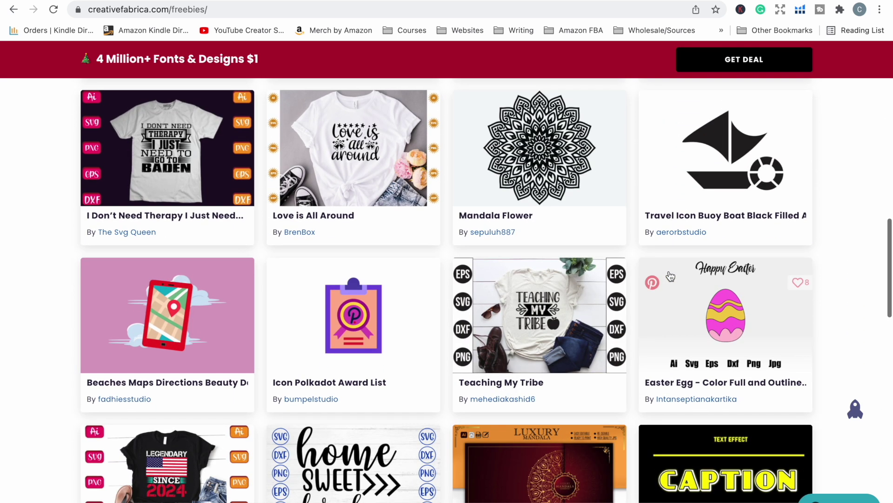
pyautogui.scroll(-4, 670, 277)
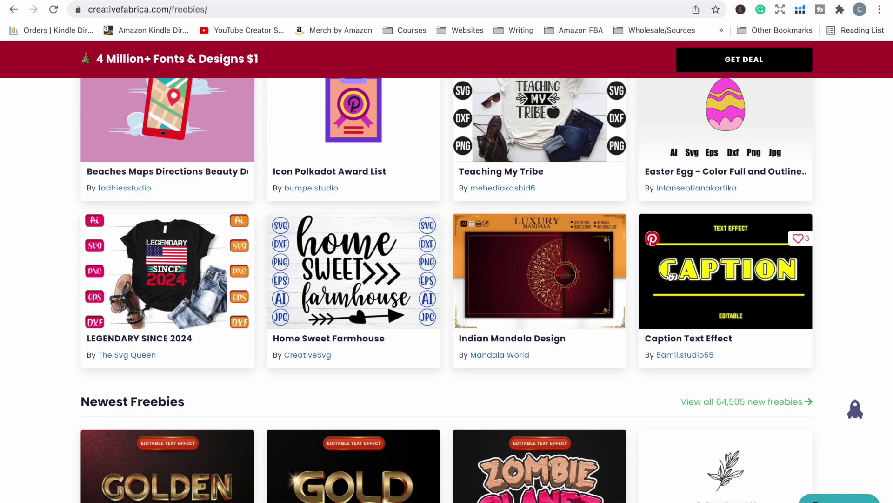
pyautogui.scroll(-11, 670, 277)
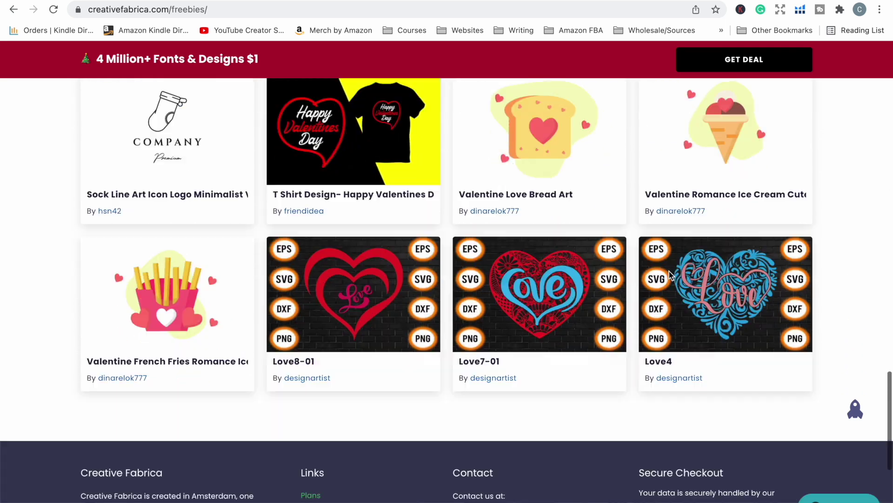
pyautogui.scroll(10, 670, 276)
pyautogui.scroll(18, 670, 275)
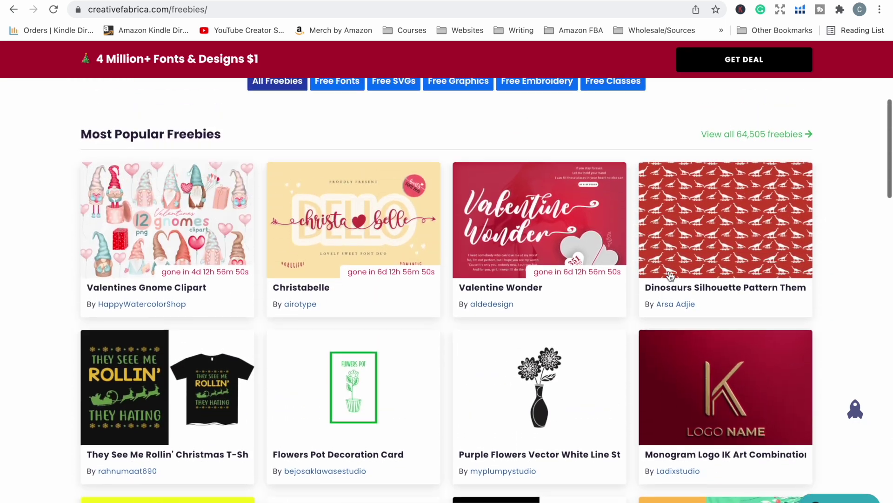
# Open the full listing of the most popular freebies and look through page 2 of its designs.
pyautogui.scroll(2, 670, 275)
pyautogui.click(739, 238)
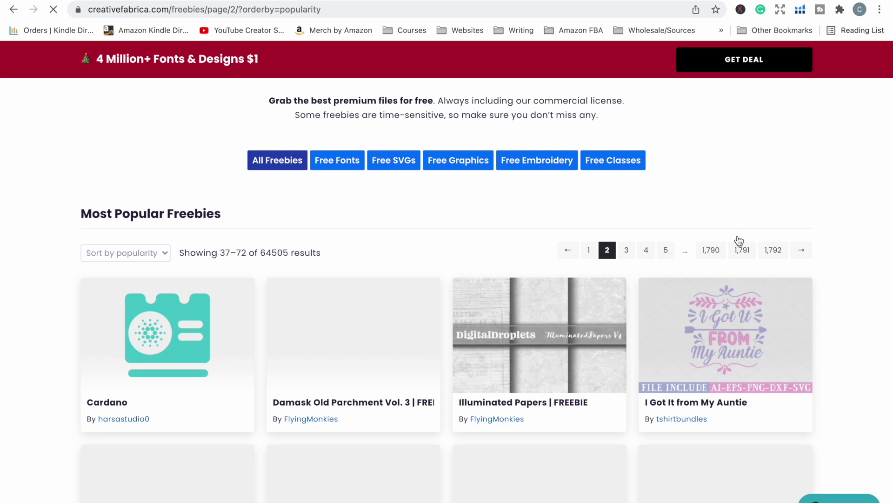
pyautogui.scroll(-7, 838, 308)
pyautogui.scroll(-3, 839, 295)
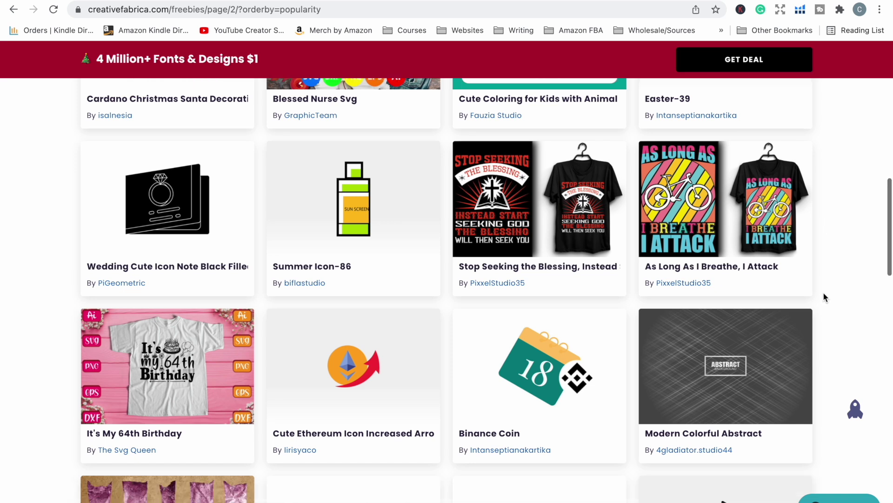
pyautogui.scroll(-7, 823, 295)
pyautogui.scroll(-9, 824, 295)
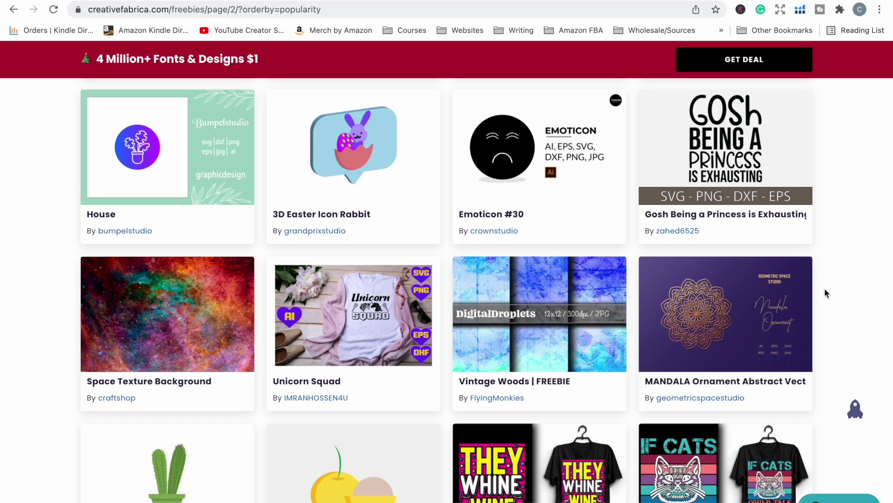
pyautogui.scroll(-5, 825, 288)
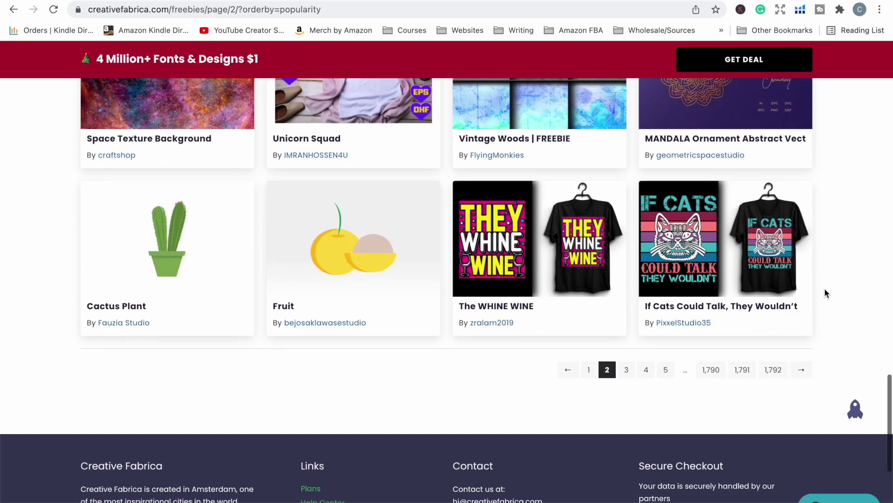